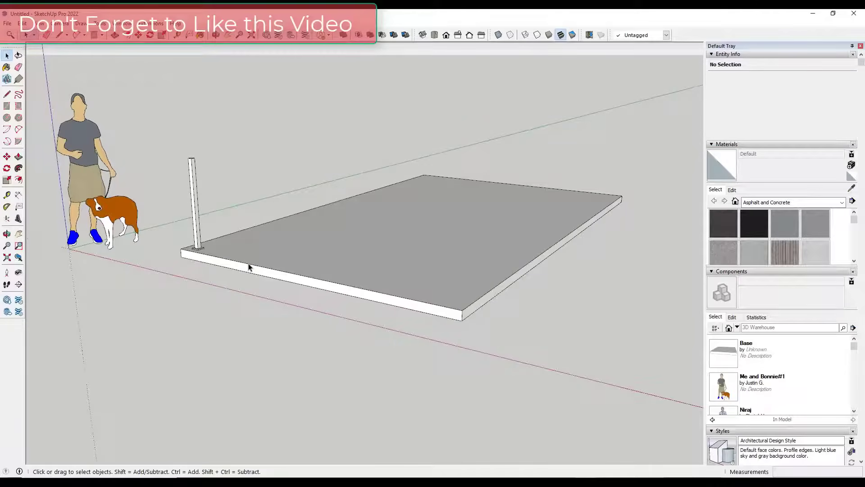
- Select the Support post and create a guide offset inward from the base slab's side edge beside the post
{"action": "middle_click_drag", "start_coordinate": [182, 239], "coordinate": [216, 217]}
{"action": "left_click", "coordinate": [194, 236]}
{"action": "key", "text": "space"}
{"action": "scroll", "coordinate": [193, 188], "scroll_direction": "up", "scroll_amount": 2}
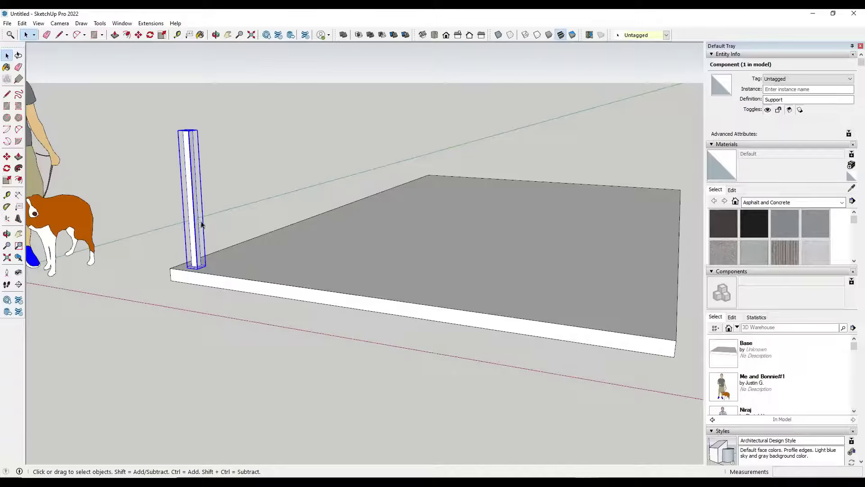
{"action": "scroll", "coordinate": [197, 237], "scroll_direction": "down", "scroll_amount": 1}
{"action": "middle_click_drag", "start_coordinate": [165, 229], "coordinate": [334, 266]}
{"action": "scroll", "coordinate": [269, 264], "scroll_direction": "up", "scroll_amount": 3}
{"action": "middle_click_drag", "start_coordinate": [226, 308], "coordinate": [169, 272]}
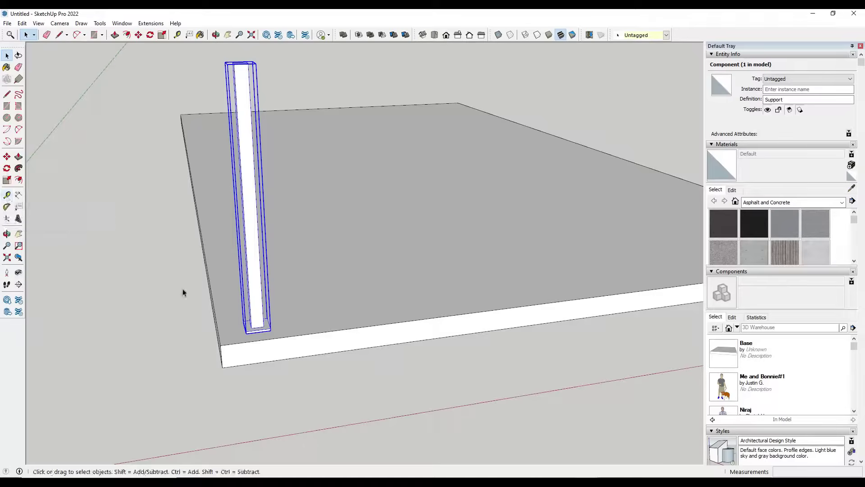
{"action": "left_click", "coordinate": [7, 195]}
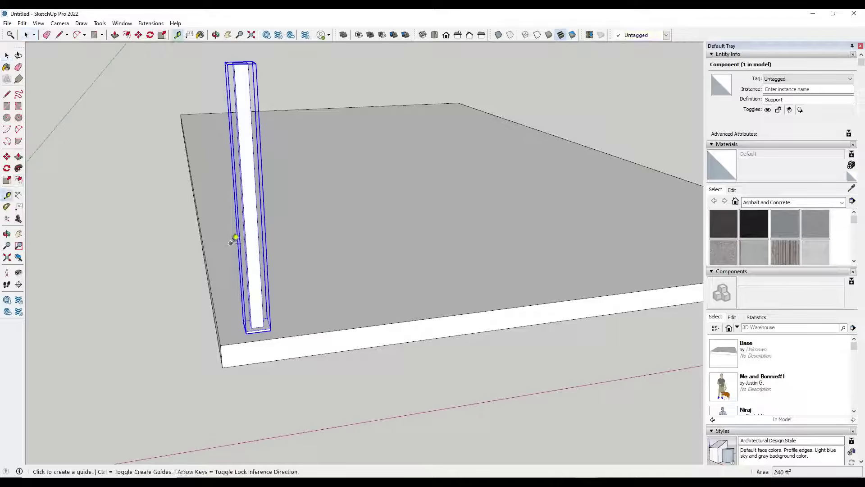
{"action": "left_click", "coordinate": [205, 247]}
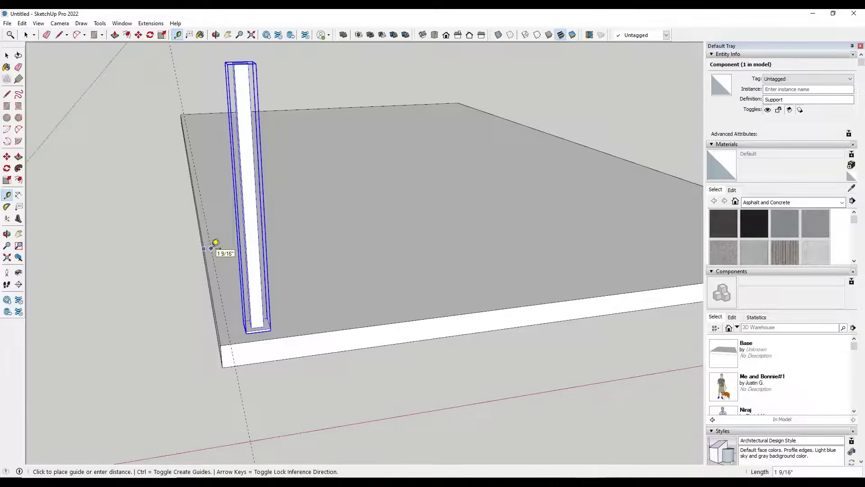
{"action": "key", "text": "Return"}
{"action": "scroll", "coordinate": [168, 247], "scroll_direction": "down", "scroll_amount": 5}
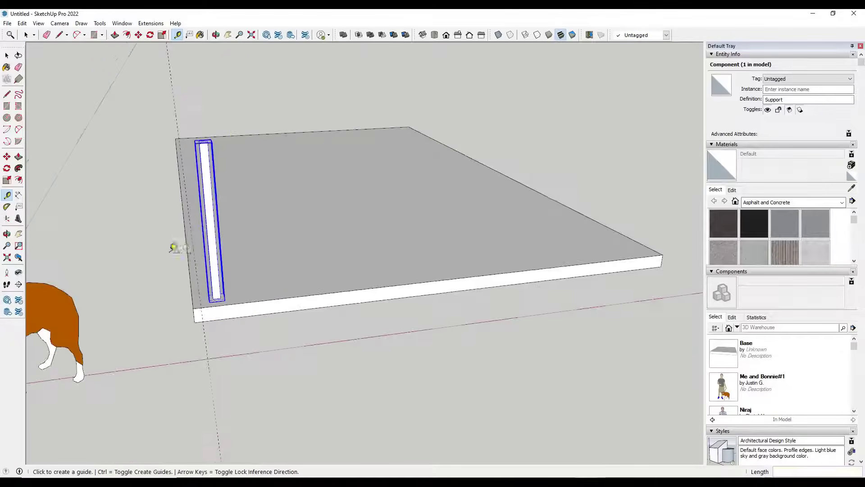
- Create a matching guide offset inward from the base slab's opposite side edge
{"action": "scroll", "coordinate": [538, 243], "scroll_direction": "up", "scroll_amount": 4}
{"action": "left_click", "coordinate": [537, 243]}
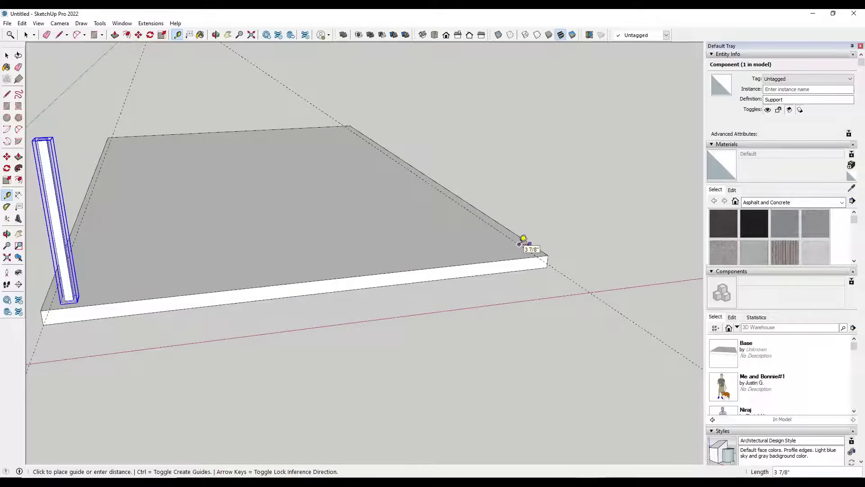
{"action": "left_click", "coordinate": [522, 239]}
{"action": "scroll", "coordinate": [433, 221], "scroll_direction": "up", "scroll_amount": 1}
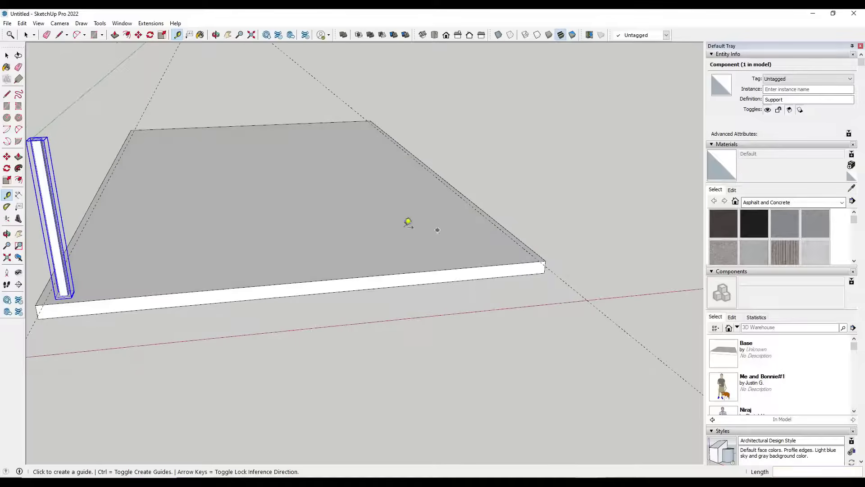
- Move the Support post by its base plate's front outer corner onto the nearby guide
{"action": "scroll", "coordinate": [49, 292], "scroll_direction": "up", "scroll_amount": 2}
{"action": "scroll", "coordinate": [341, 231], "scroll_direction": "up", "scroll_amount": 1}
{"action": "scroll", "coordinate": [187, 251], "scroll_direction": "up", "scroll_amount": 2}
{"action": "key", "text": "m"}
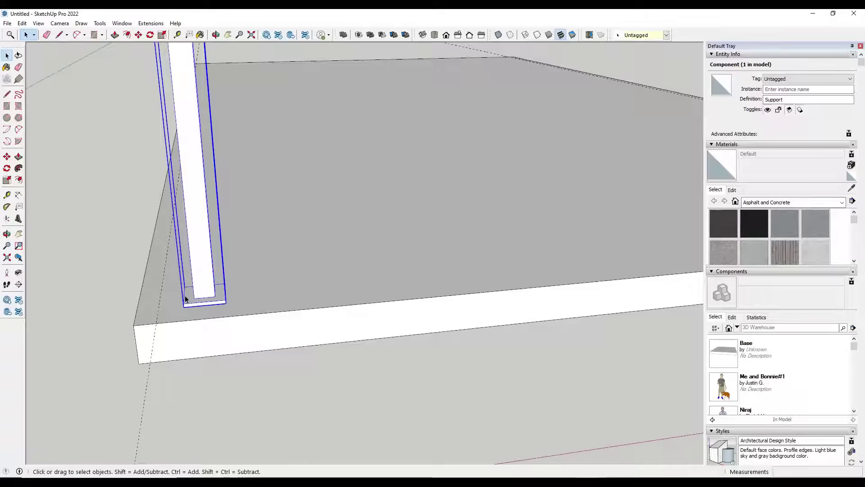
{"action": "scroll", "coordinate": [182, 311], "scroll_direction": "up", "scroll_amount": 1}
{"action": "left_click", "coordinate": [182, 308]}
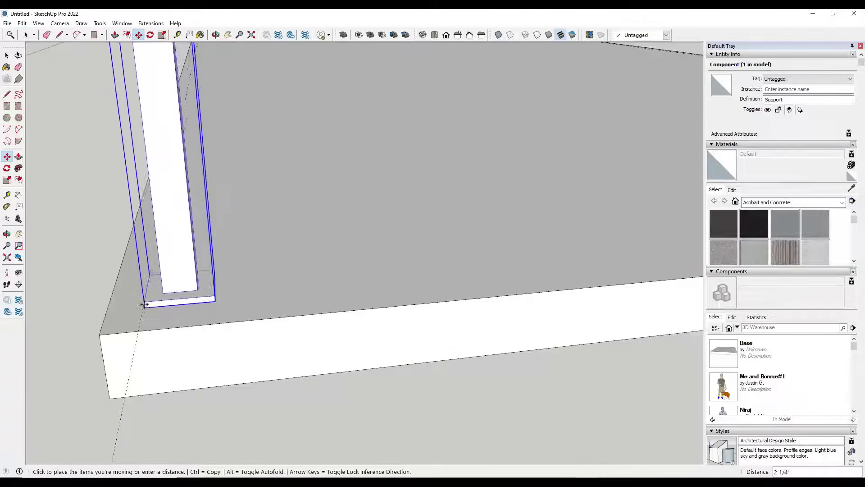
{"action": "left_click", "coordinate": [142, 309]}
- Copy the Support post along the slab's front edge so its base plate corner lands on the opposite guide, 11' 4" away
{"action": "scroll", "coordinate": [136, 304], "scroll_direction": "down", "scroll_amount": 5}
{"action": "middle_click_drag", "start_coordinate": [439, 299], "coordinate": [272, 255]}
{"action": "scroll", "coordinate": [250, 249], "scroll_direction": "down", "scroll_amount": 2}
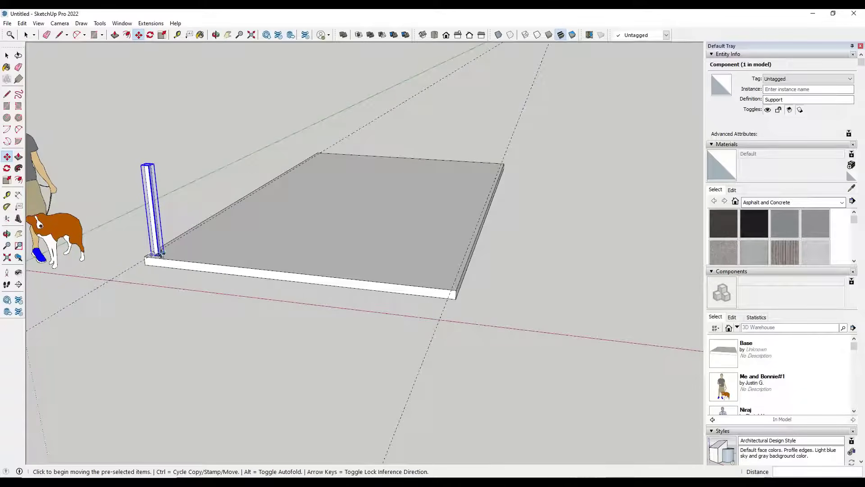
{"action": "scroll", "coordinate": [159, 255], "scroll_direction": "up", "scroll_amount": 6}
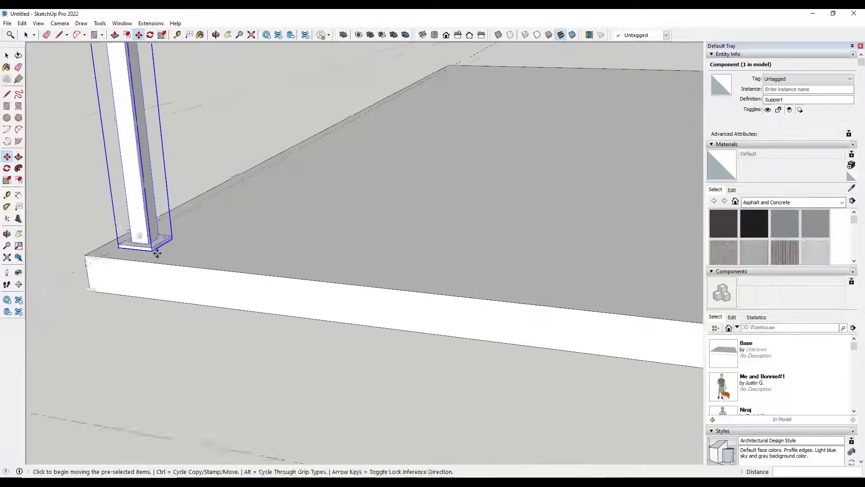
{"action": "scroll", "coordinate": [206, 248], "scroll_direction": "down", "scroll_amount": 4}
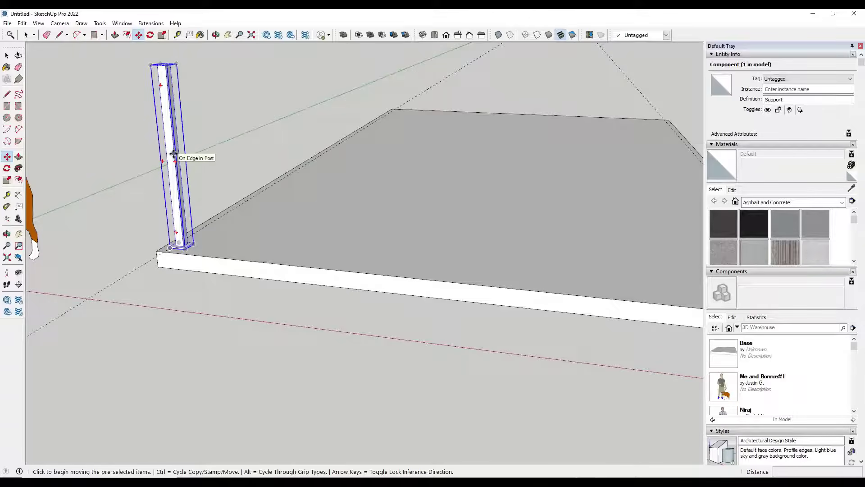
{"action": "scroll", "coordinate": [185, 247], "scroll_direction": "up", "scroll_amount": 3}
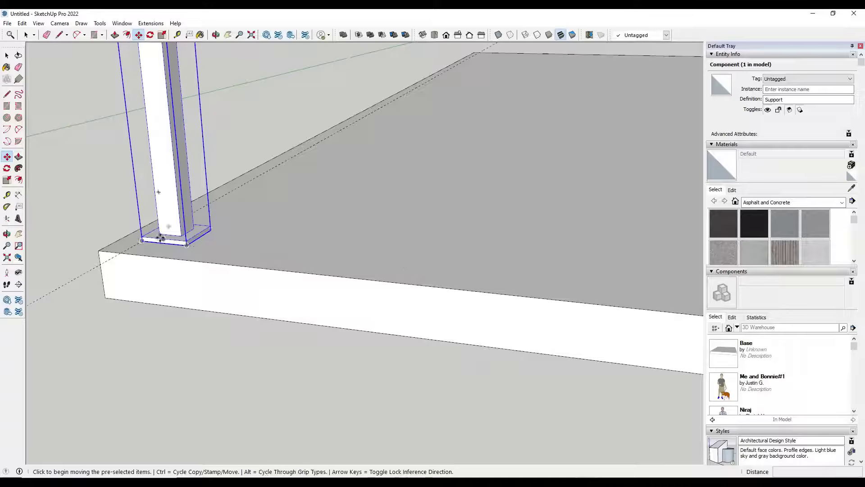
{"action": "key", "text": "ctrl"}
{"action": "left_click", "coordinate": [187, 245]}
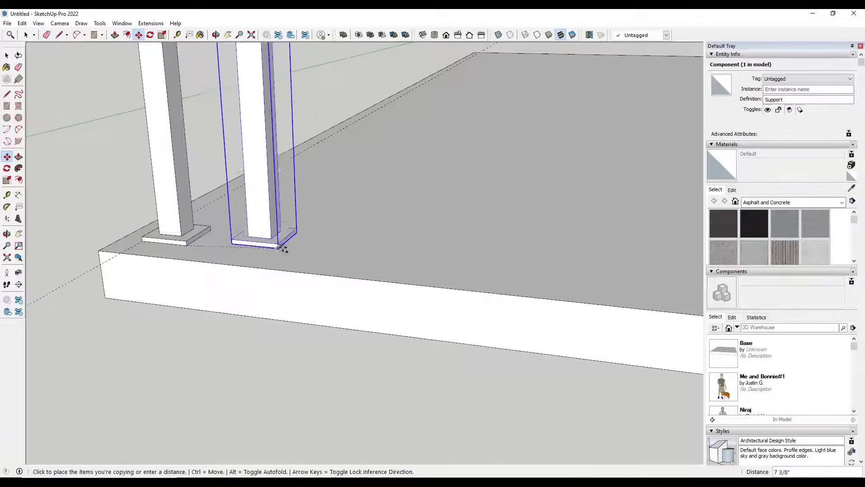
{"action": "scroll", "coordinate": [342, 257], "scroll_direction": "down", "scroll_amount": 6}
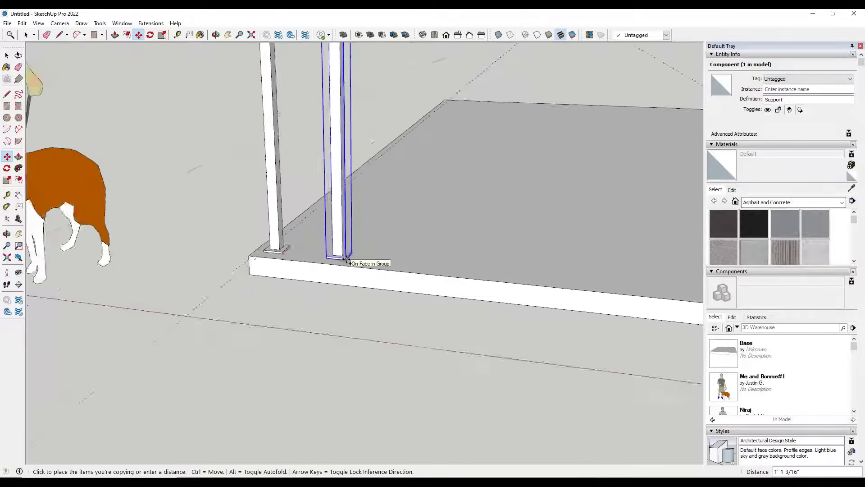
{"action": "scroll", "coordinate": [495, 273], "scroll_direction": "up", "scroll_amount": 3}
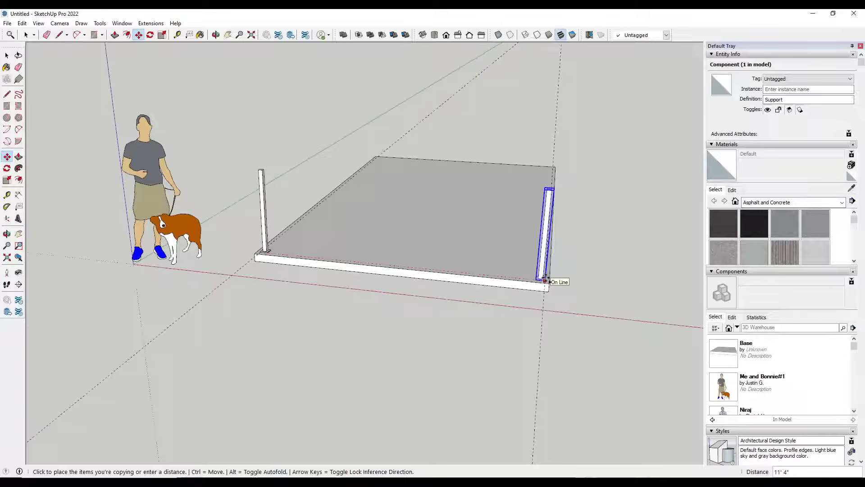
{"action": "left_click", "coordinate": [546, 279]}
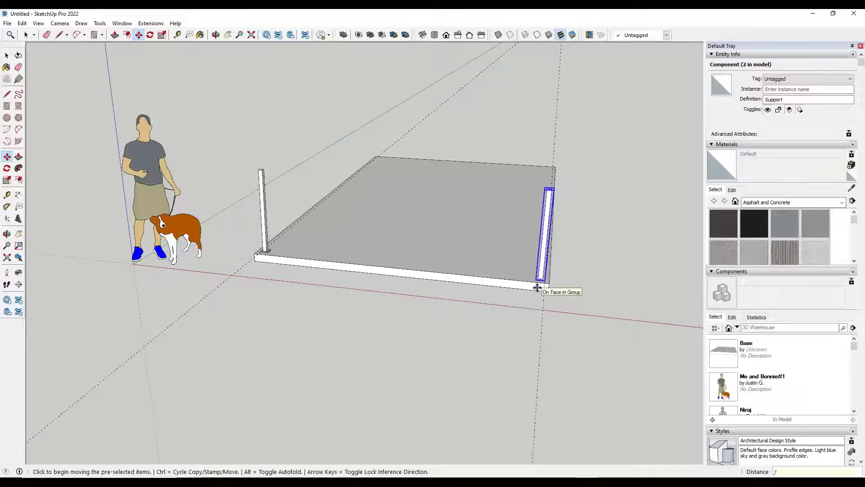
- Divide the span between the two end posts into 5 equal spaces with post copies
{"action": "type", "text": "/5"}
{"action": "key", "text": "Return"}
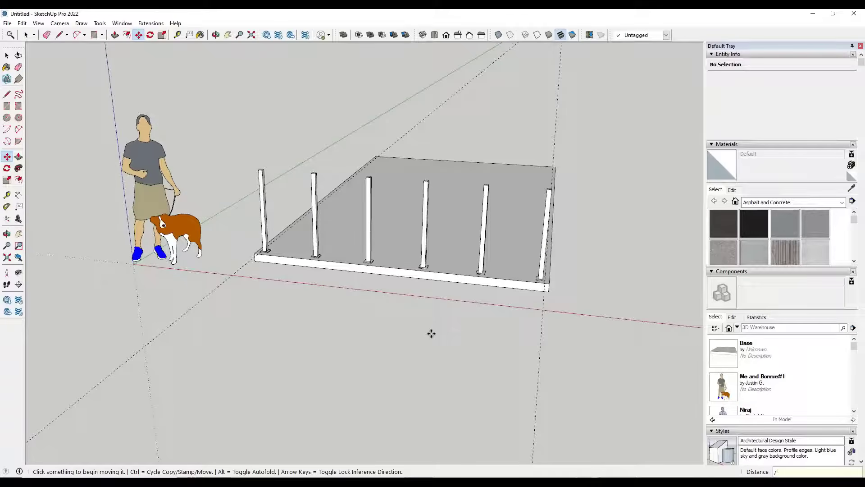
- Set the post array to 4 equal spaces between the two end posts
{"action": "type", "text": "4"}
{"action": "key", "text": "Return"}
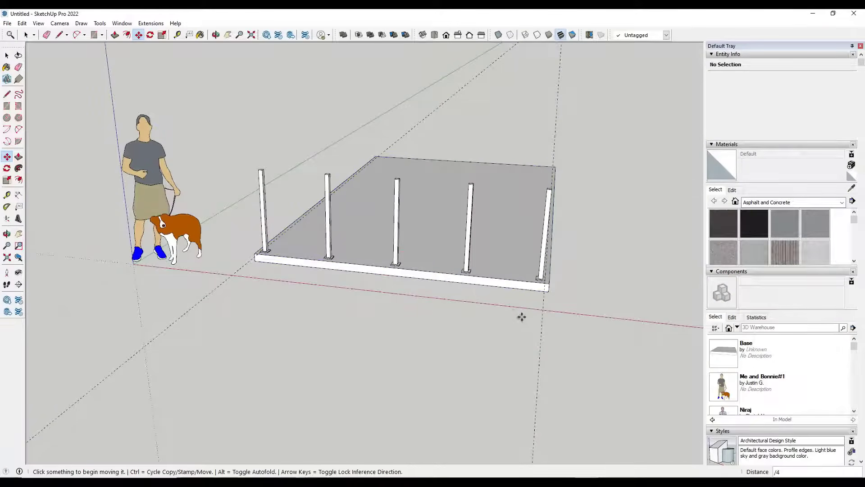
{"action": "key", "text": "space"}
- Create a horizontal guide across the first post's inner face, offset upward from the top of its base plate
{"action": "scroll", "coordinate": [319, 265], "scroll_direction": "up", "scroll_amount": 8}
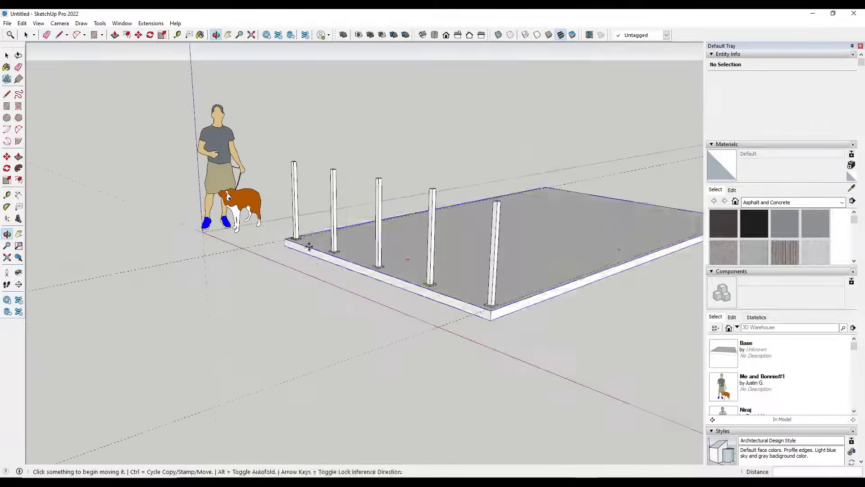
{"action": "left_click", "coordinate": [298, 317]}
{"action": "scroll", "coordinate": [317, 311], "scroll_direction": "up", "scroll_amount": 2}
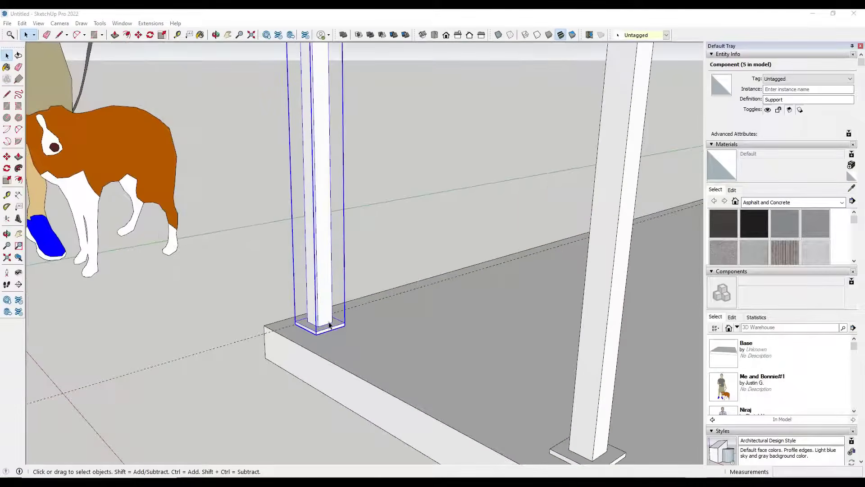
{"action": "scroll", "coordinate": [326, 310], "scroll_direction": "down", "scroll_amount": 8}
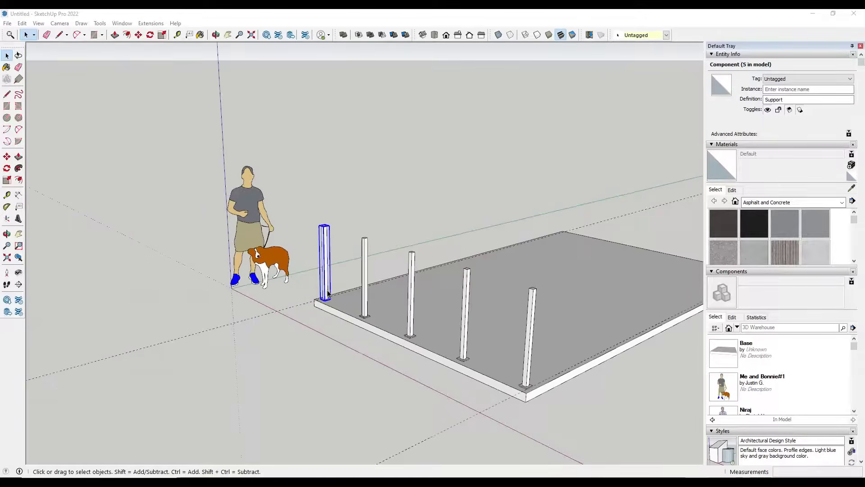
{"action": "scroll", "coordinate": [334, 295], "scroll_direction": "up", "scroll_amount": 6}
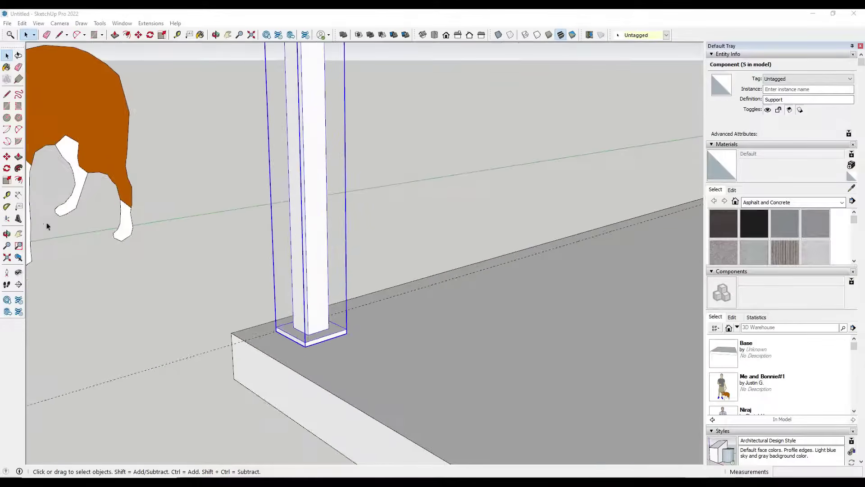
{"action": "left_click", "coordinate": [8, 195]}
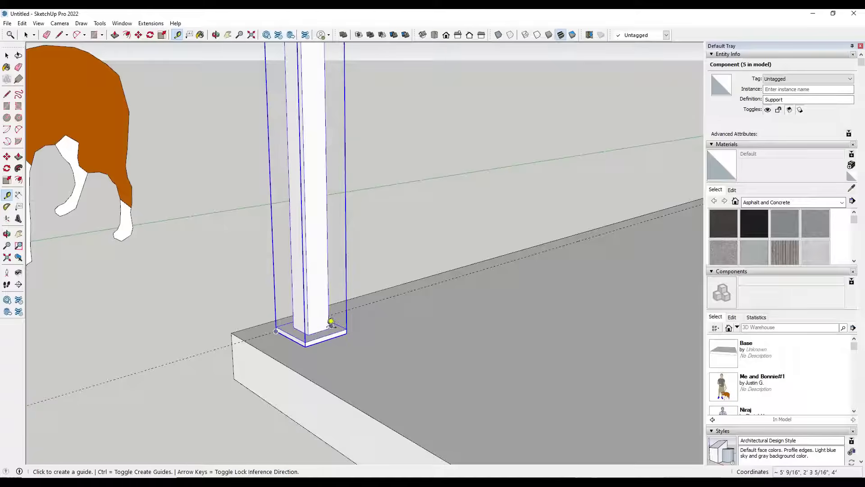
{"action": "left_click", "coordinate": [319, 330]}
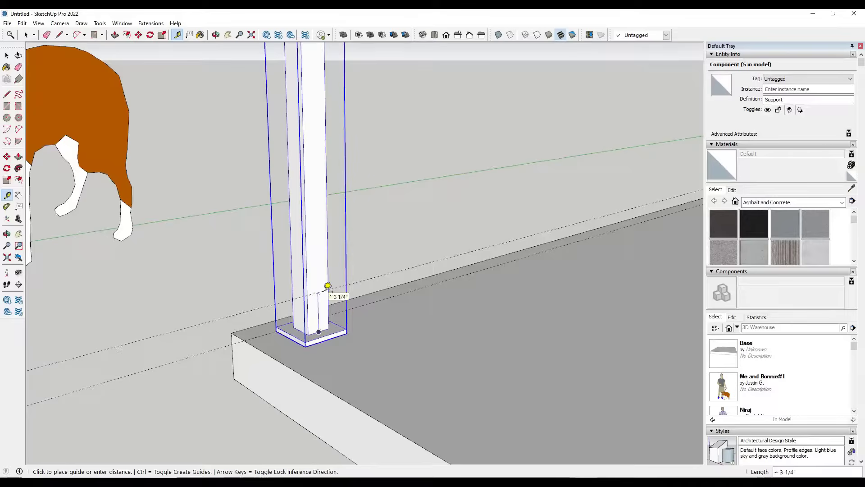
{"action": "left_click", "coordinate": [328, 286]}
{"action": "key", "text": "space"}
- Draw a circle of 1/8" radius on the guide, centred on the first post's inner face
{"action": "scroll", "coordinate": [322, 270], "scroll_direction": "up", "scroll_amount": 5}
{"action": "key", "text": "c"}
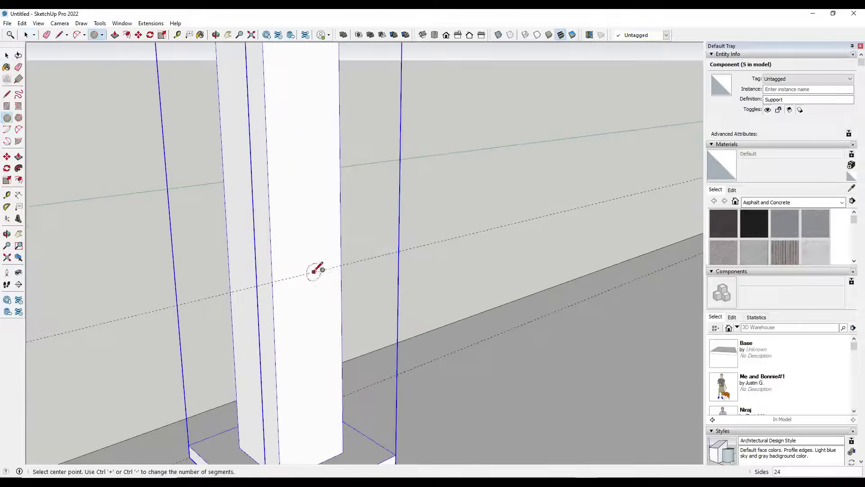
{"action": "left_click", "coordinate": [308, 273]}
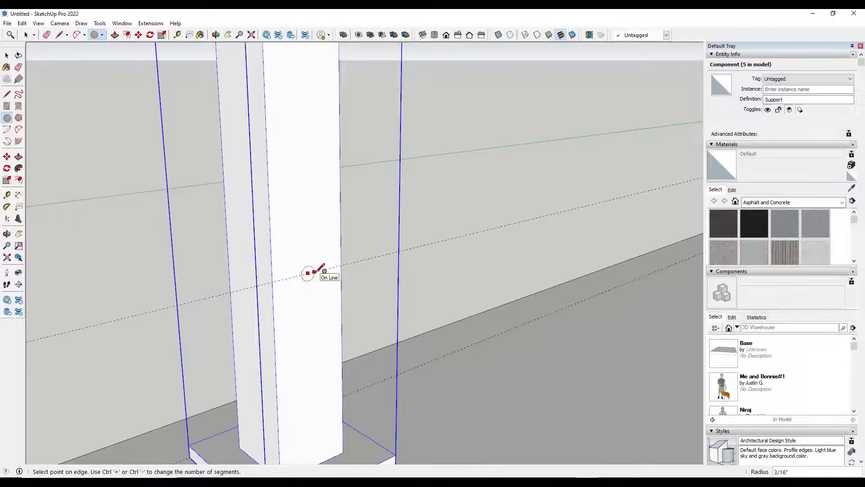
{"action": "type", "text": "1"}
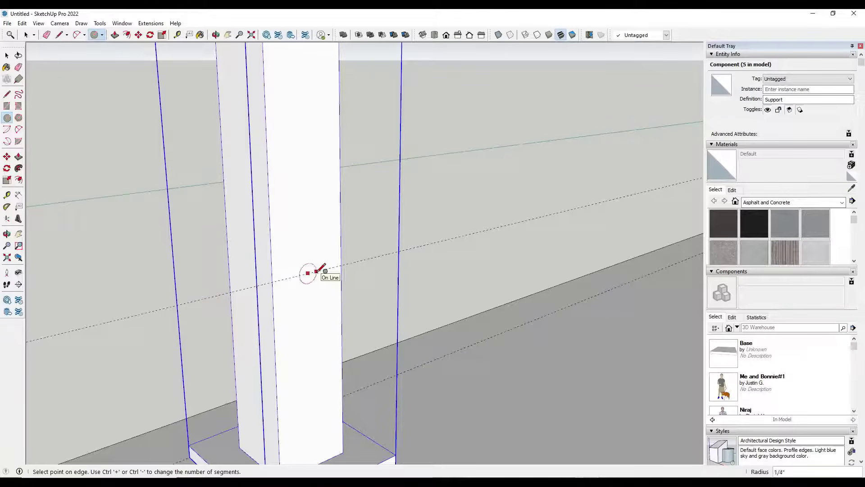
{"action": "type", "text": "/8"}
{"action": "key", "text": "Return"}
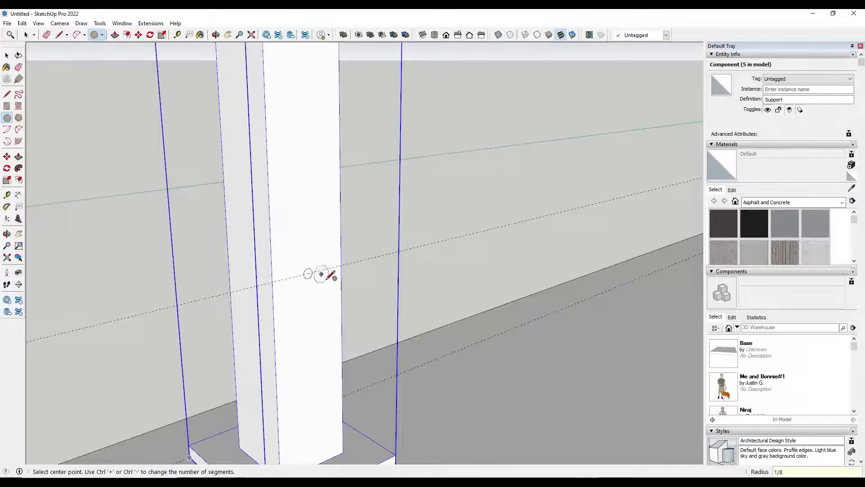
- Push/Pull the circle through the intermediate posts to the last post to form a horizontal cable
{"action": "key", "text": "space"}
{"action": "key", "text": "p"}
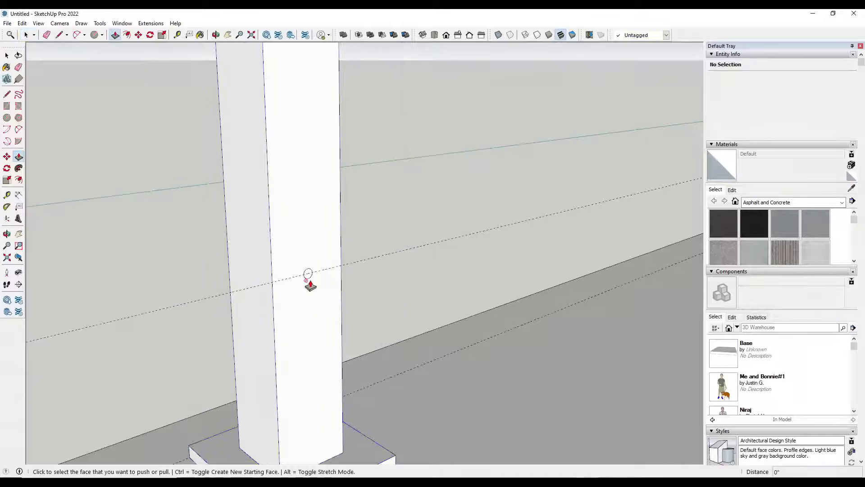
{"action": "left_click", "coordinate": [306, 283]}
{"action": "scroll", "coordinate": [318, 290], "scroll_direction": "down", "scroll_amount": 10}
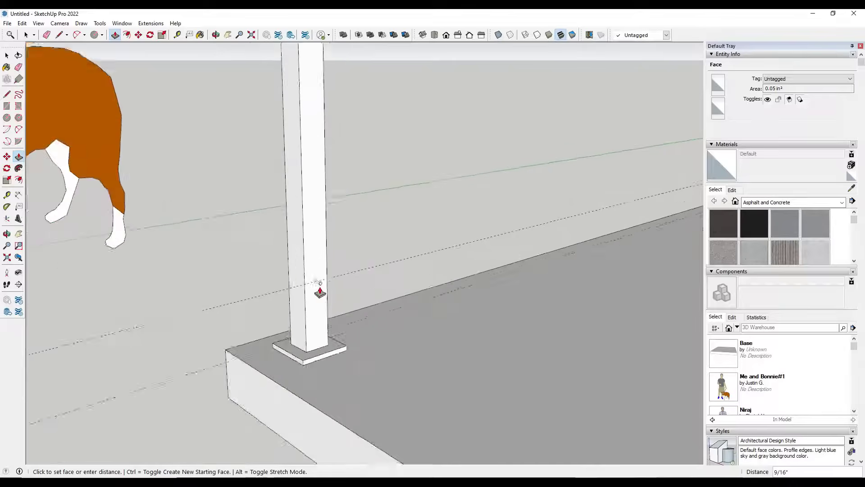
{"action": "middle_click_drag", "start_coordinate": [568, 381], "coordinate": [299, 257], "text": "shift"}
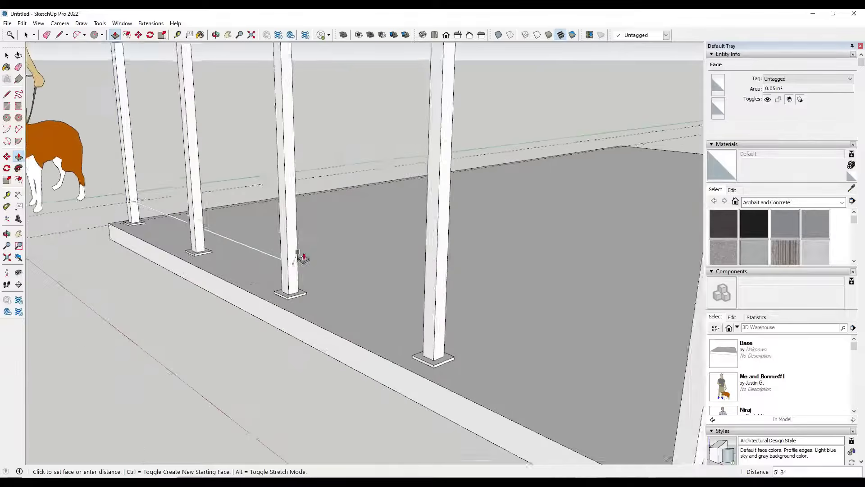
{"action": "scroll", "coordinate": [342, 264], "scroll_direction": "down", "scroll_amount": 4}
{"action": "left_click", "coordinate": [474, 333]}
{"action": "key", "text": "space"}
- Turn the whole horizontal cable into a component named Cable
{"action": "triple_click", "coordinate": [452, 316]}
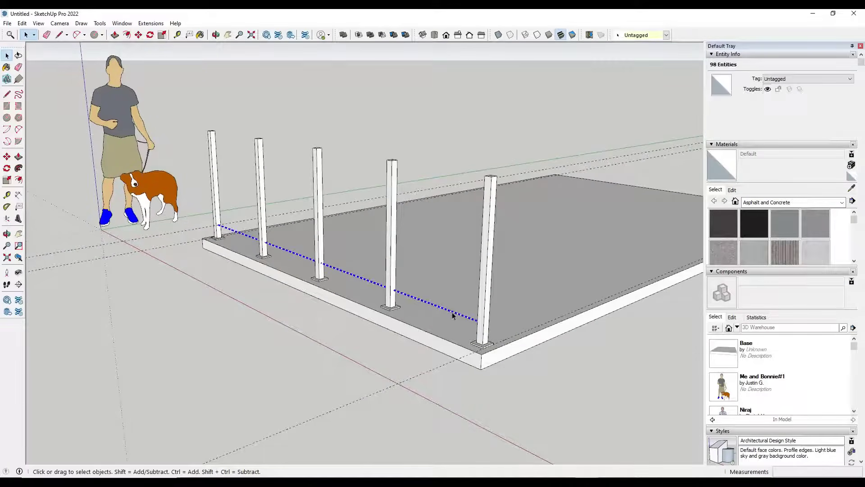
{"action": "right_click", "coordinate": [453, 315]}
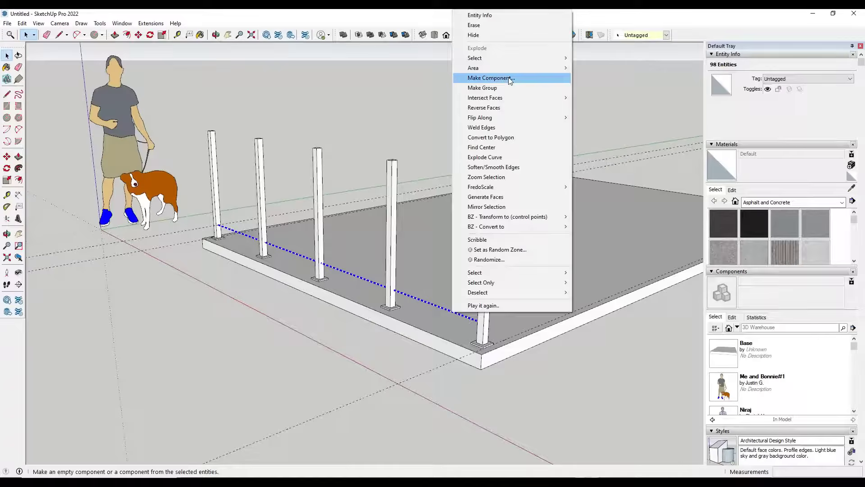
{"action": "left_click", "coordinate": [505, 77]}
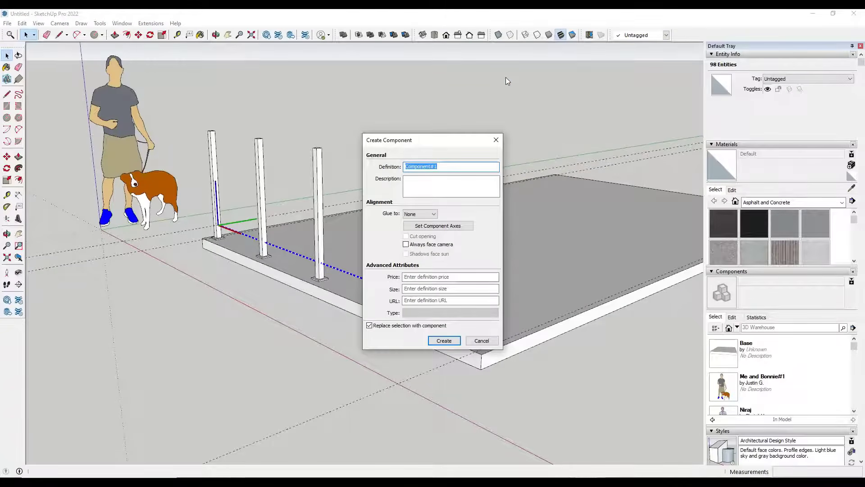
{"action": "type", "text": "Cable"}
{"action": "key", "text": "Return"}
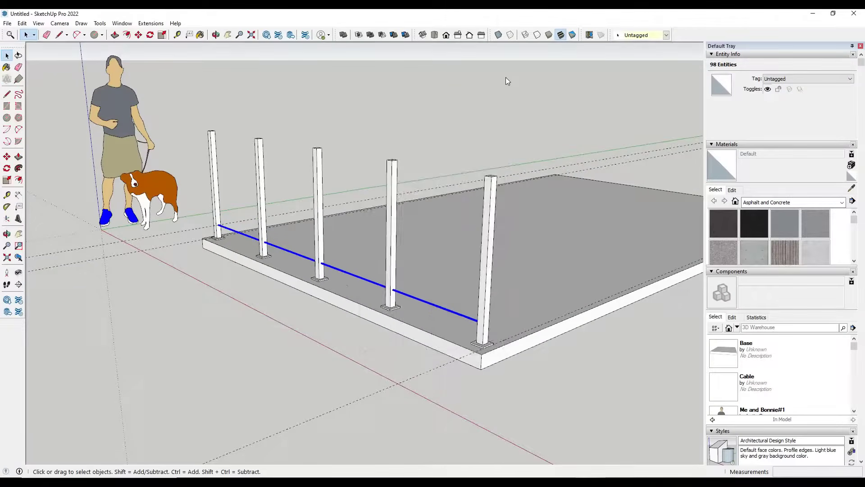
- Copy the Cable component straight up along the first post by 5.25"
{"action": "scroll", "coordinate": [190, 229], "scroll_direction": "up", "scroll_amount": 6}
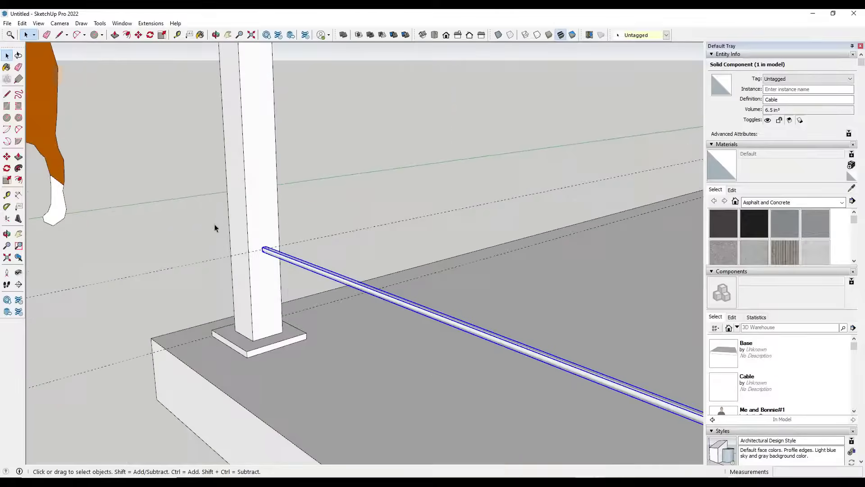
{"action": "key", "text": "m"}
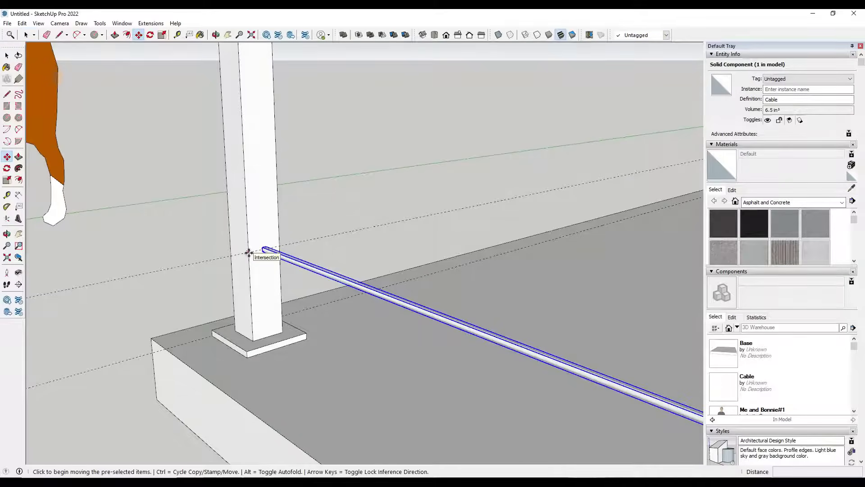
{"action": "left_click", "coordinate": [249, 253]}
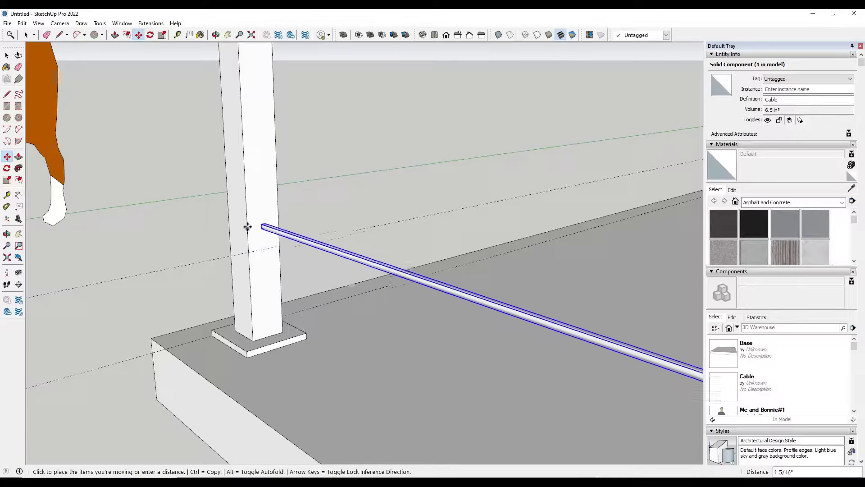
{"action": "key", "text": "ctrl"}
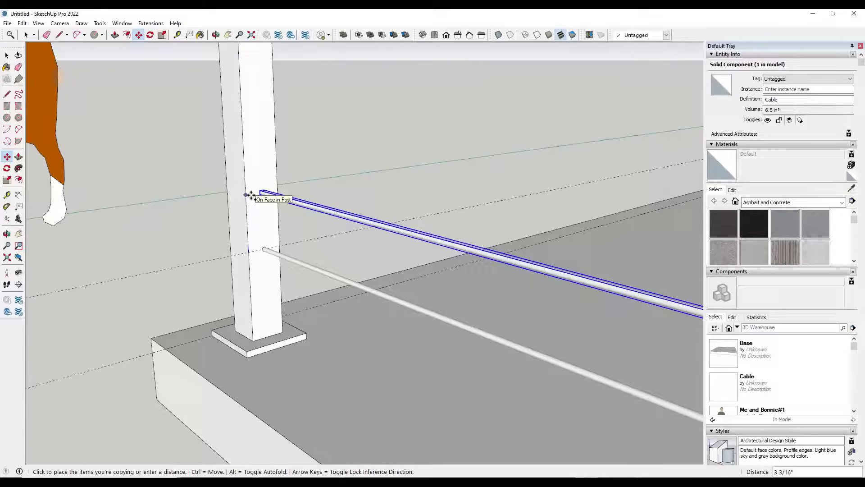
{"action": "key", "text": "Return"}
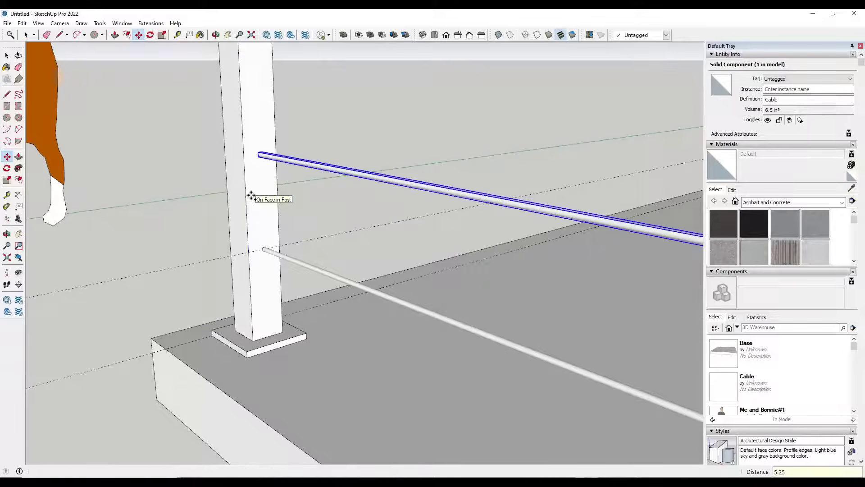
{"action": "scroll", "coordinate": [241, 243], "scroll_direction": "down", "scroll_amount": 5}
{"action": "scroll", "coordinate": [239, 251], "scroll_direction": "down", "scroll_amount": 3}
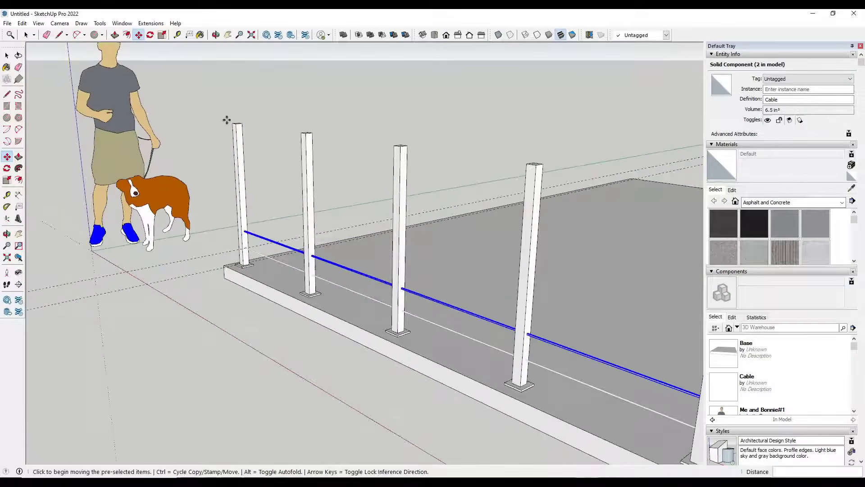
- Array the cable copy up the posts, trying 7 copies and settling on 6 at the same spacing
{"action": "scroll", "coordinate": [230, 124], "scroll_direction": "up", "scroll_amount": 2}
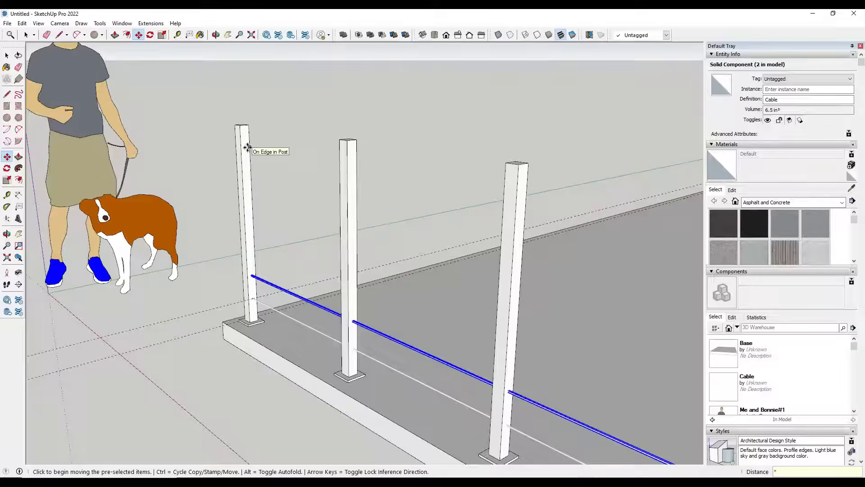
{"action": "key", "text": "Return"}
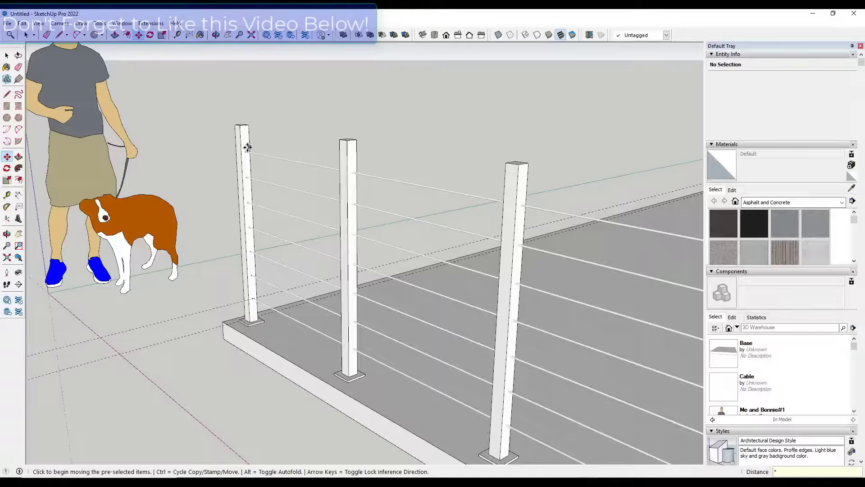
{"action": "type", "text": "*7"}
{"action": "key", "text": "Return"}
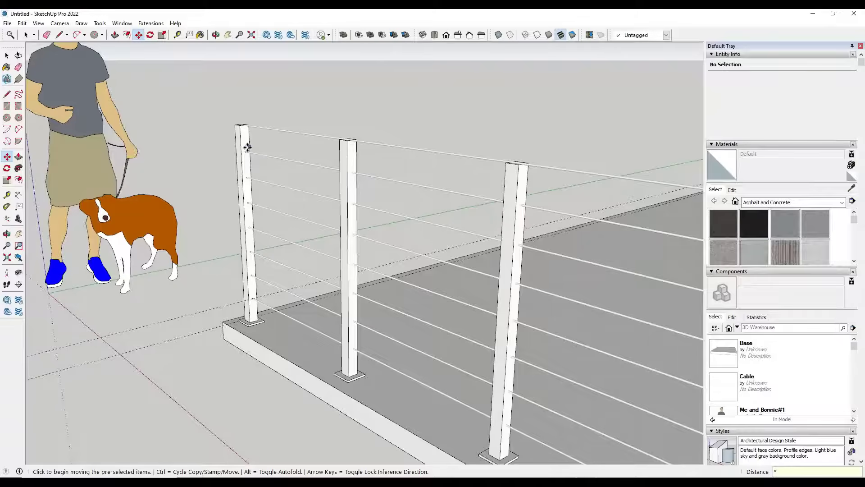
{"action": "key", "text": "Return"}
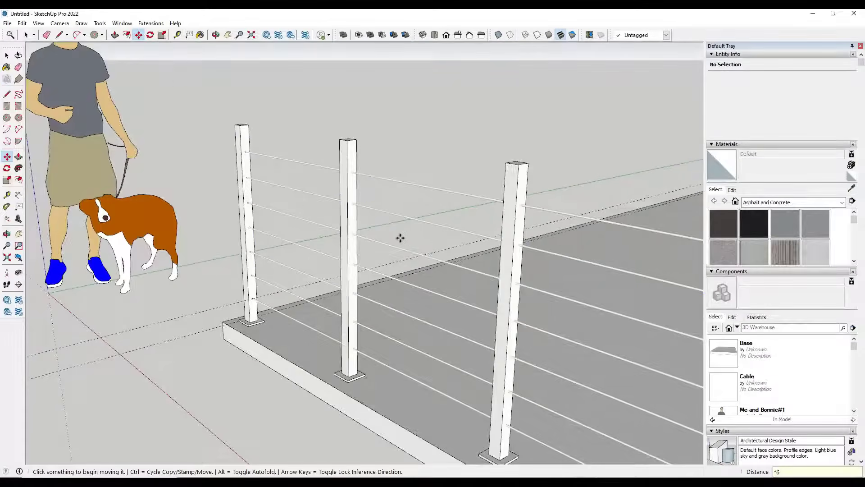
- Rotate a copy of the support next to the corner post 90 degrees about the corner post's base plate corner, onto the adjacent deck edge
{"action": "scroll", "coordinate": [404, 238], "scroll_direction": "down", "scroll_amount": 3}
{"action": "scroll", "coordinate": [350, 244], "scroll_direction": "down", "scroll_amount": 3}
{"action": "scroll", "coordinate": [427, 293], "scroll_direction": "up", "scroll_amount": 6}
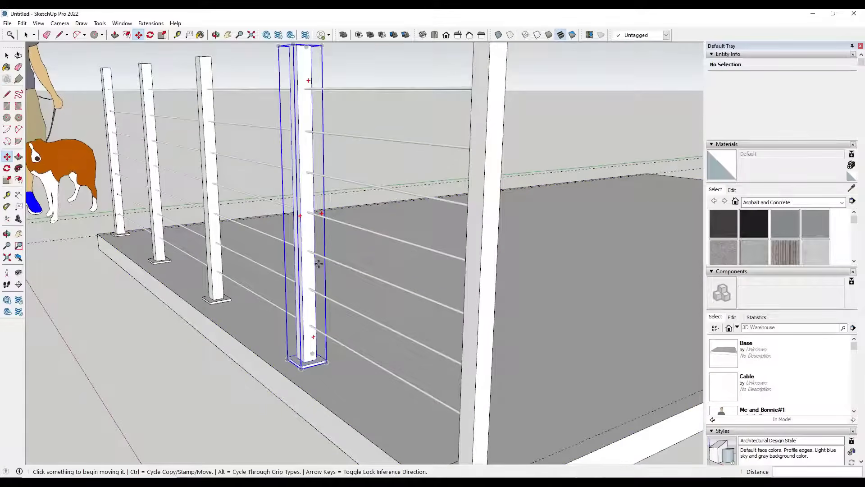
{"action": "scroll", "coordinate": [315, 261], "scroll_direction": "down", "scroll_amount": 5}
{"action": "key", "text": "space"}
{"action": "middle_click_drag", "start_coordinate": [343, 399], "coordinate": [159, 401]}
{"action": "scroll", "coordinate": [162, 376], "scroll_direction": "up", "scroll_amount": 4}
{"action": "scroll", "coordinate": [164, 373], "scroll_direction": "up", "scroll_amount": 1}
{"action": "key", "text": "q"}
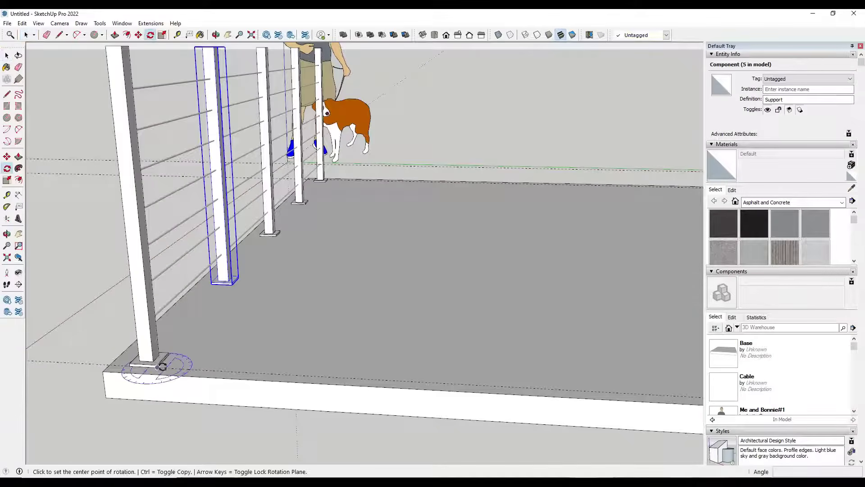
{"action": "key", "text": "space"}
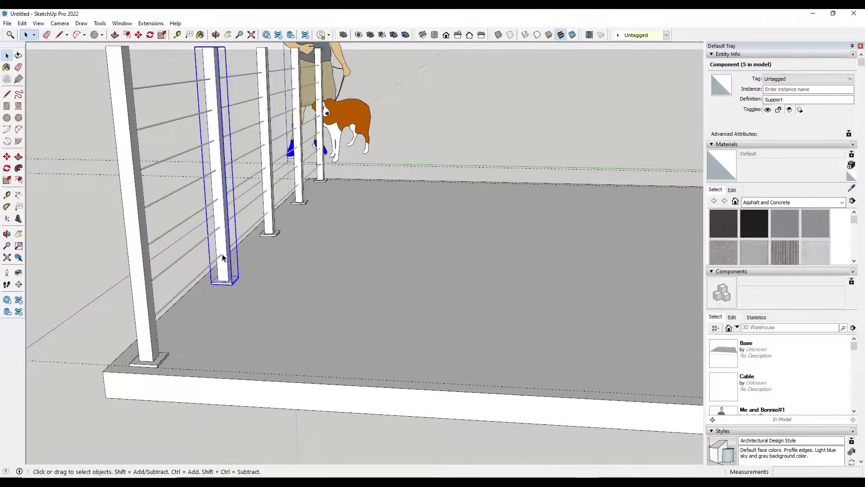
{"action": "key", "text": "q"}
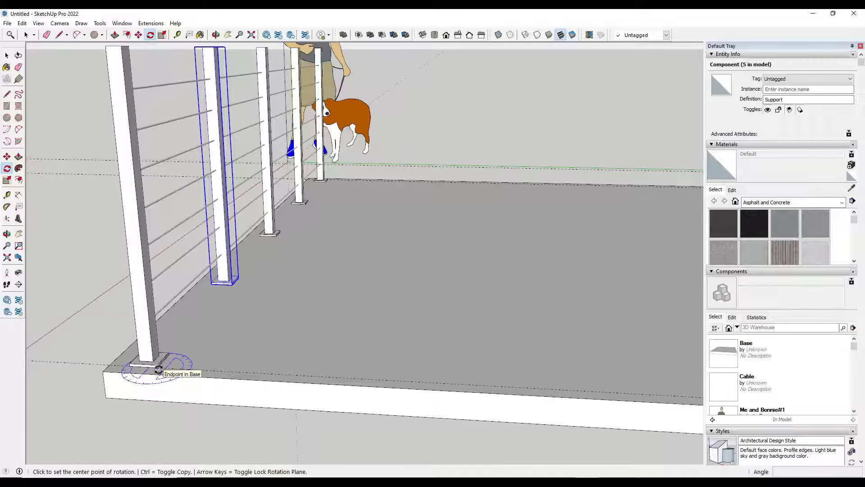
{"action": "left_click", "coordinate": [158, 368]}
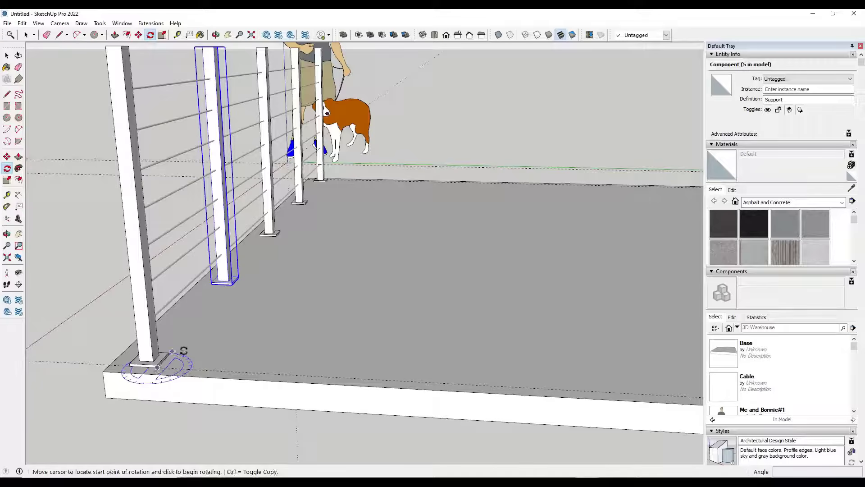
{"action": "left_click", "coordinate": [238, 278]}
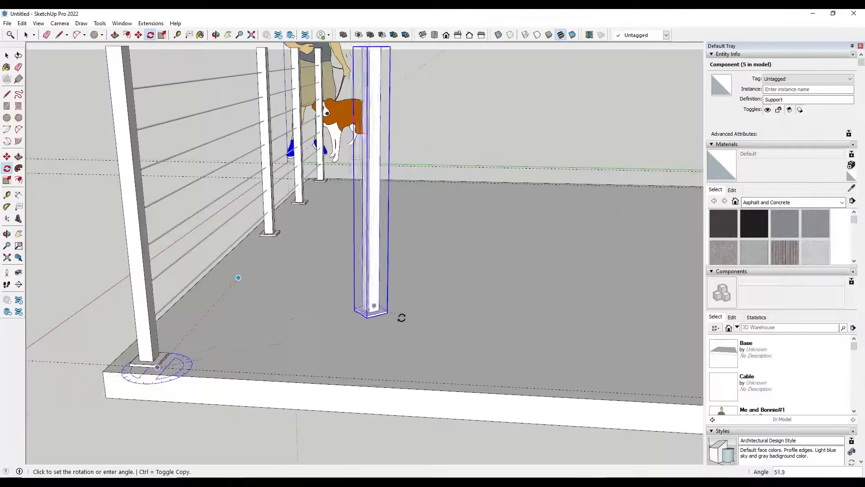
{"action": "key", "text": "ctrl"}
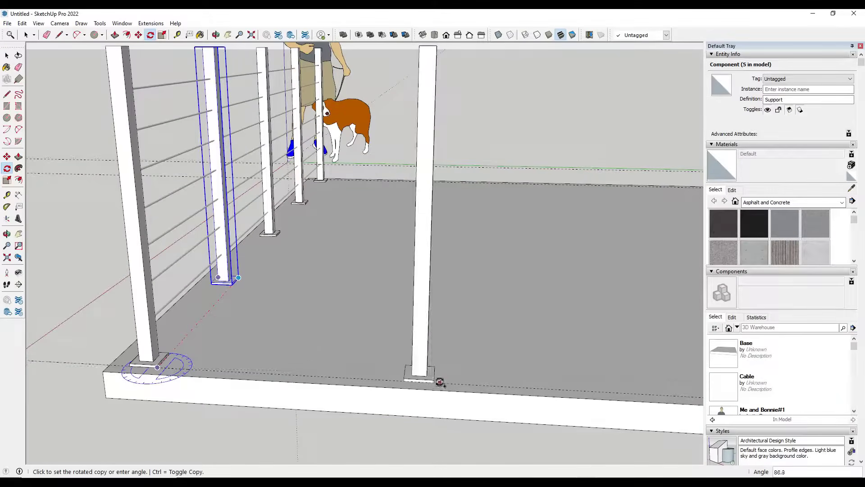
{"action": "left_click", "coordinate": [439, 383]}
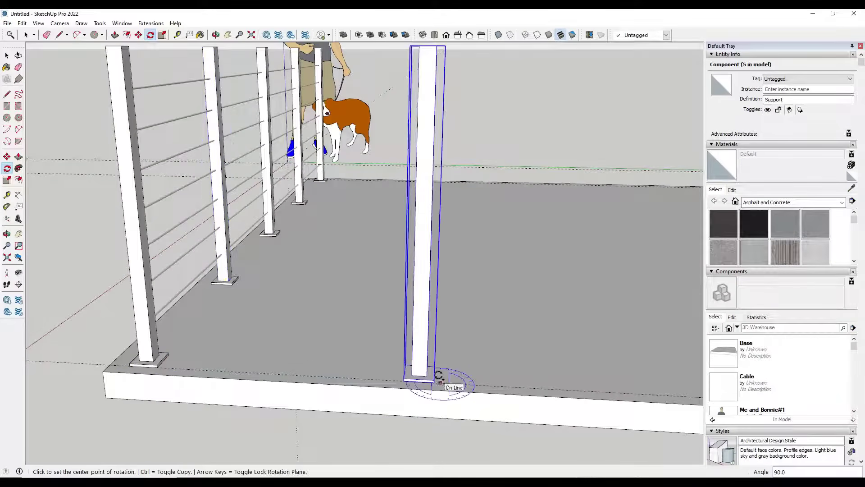
- Copy the rotated support along the long deck edge by the distance between the corner post and that support
{"action": "scroll", "coordinate": [442, 360], "scroll_direction": "down", "scroll_amount": 5}
{"action": "key", "text": "space"}
{"action": "key", "text": "m"}
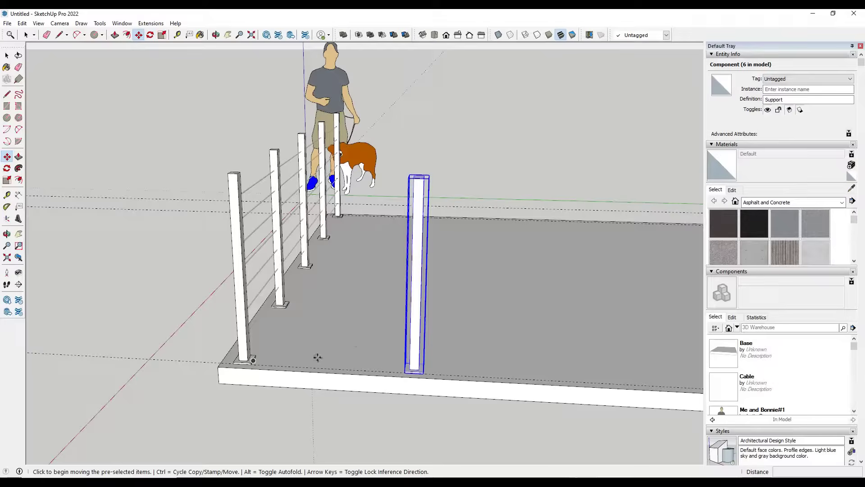
{"action": "scroll", "coordinate": [270, 359], "scroll_direction": "up", "scroll_amount": 3}
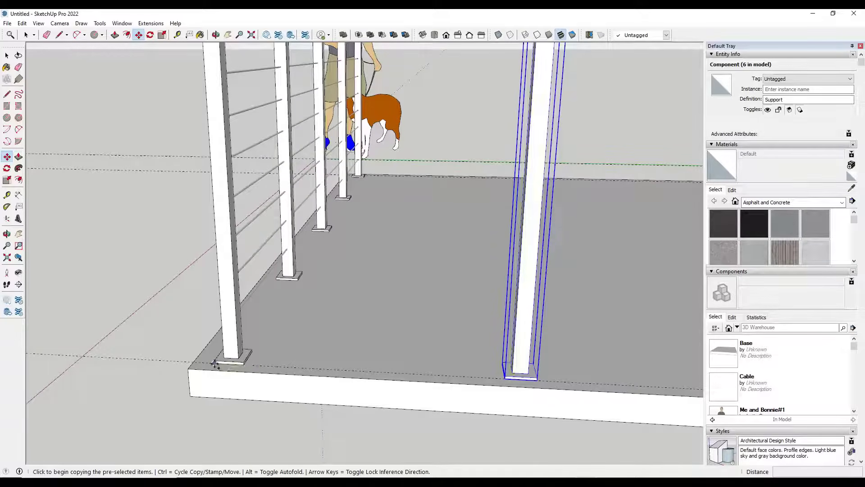
{"action": "left_click", "coordinate": [215, 362]}
{"action": "scroll", "coordinate": [299, 370], "scroll_direction": "down", "scroll_amount": 4}
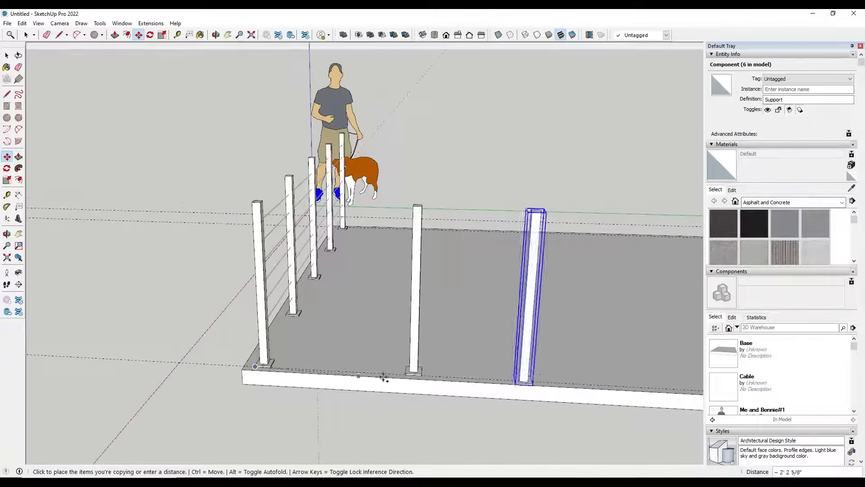
{"action": "left_click", "coordinate": [404, 373]}
- Array the support copy 5 times along the long deck edge
{"action": "scroll", "coordinate": [415, 271], "scroll_direction": "down", "scroll_amount": 6}
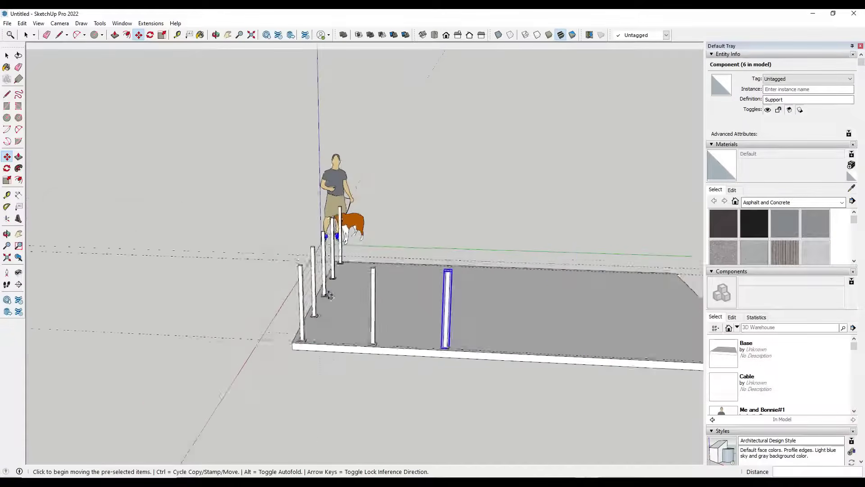
{"action": "type", "text": "*5"}
{"action": "key", "text": "Return"}
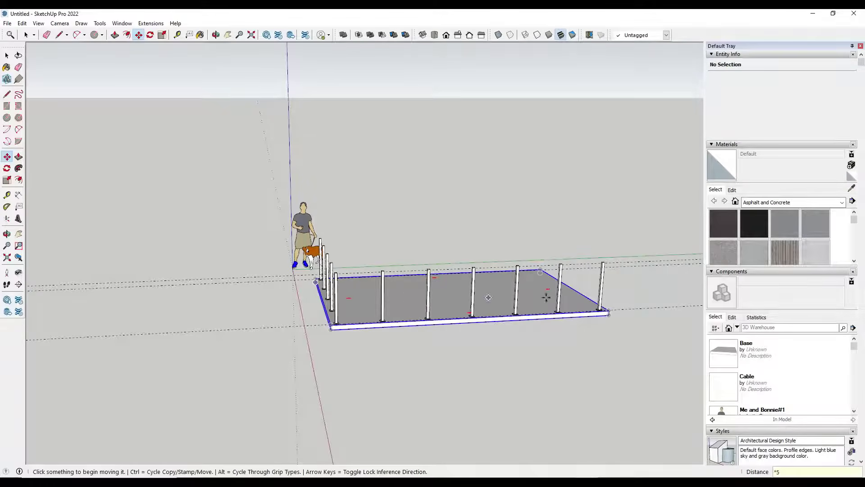
- Draw connected lines centred along the post tops from the first post, around the corner post, to the last post on the long side
{"action": "middle_click_drag", "start_coordinate": [355, 299], "coordinate": [358, 297]}
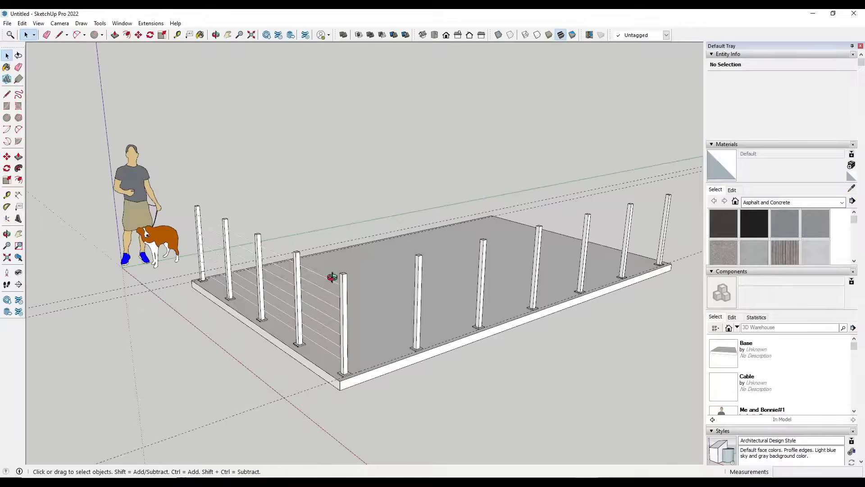
{"action": "middle_click_drag", "start_coordinate": [332, 277], "coordinate": [383, 269]}
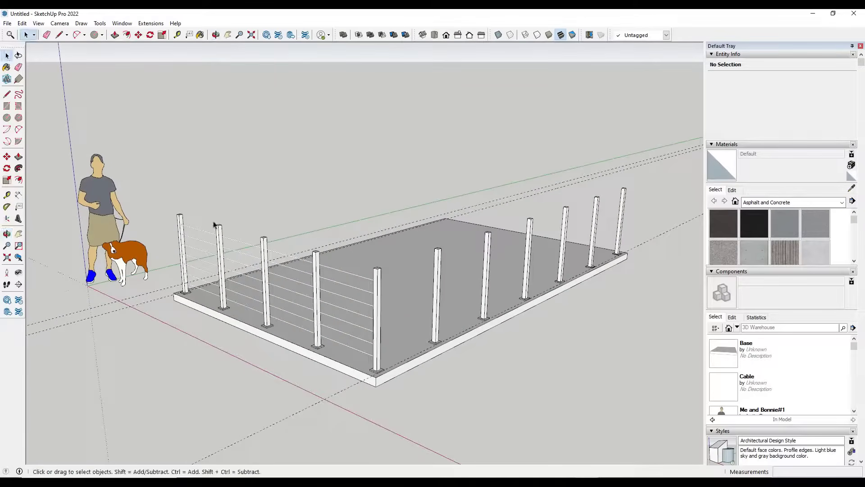
{"action": "middle_click_drag", "start_coordinate": [414, 240], "coordinate": [402, 290]}
{"action": "scroll", "coordinate": [360, 300], "scroll_direction": "up", "scroll_amount": 2}
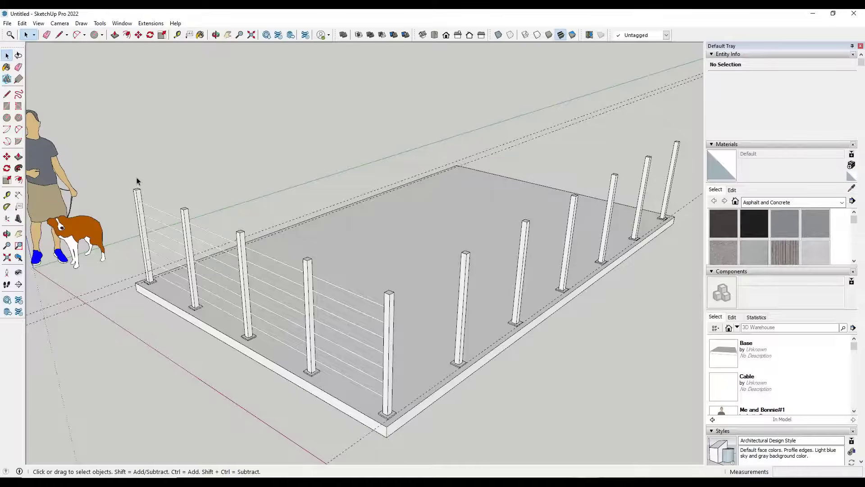
{"action": "scroll", "coordinate": [136, 186], "scroll_direction": "up", "scroll_amount": 5}
{"action": "key", "text": "l"}
{"action": "left_click", "coordinate": [135, 194]}
{"action": "scroll", "coordinate": [138, 194], "scroll_direction": "down", "scroll_amount": 8}
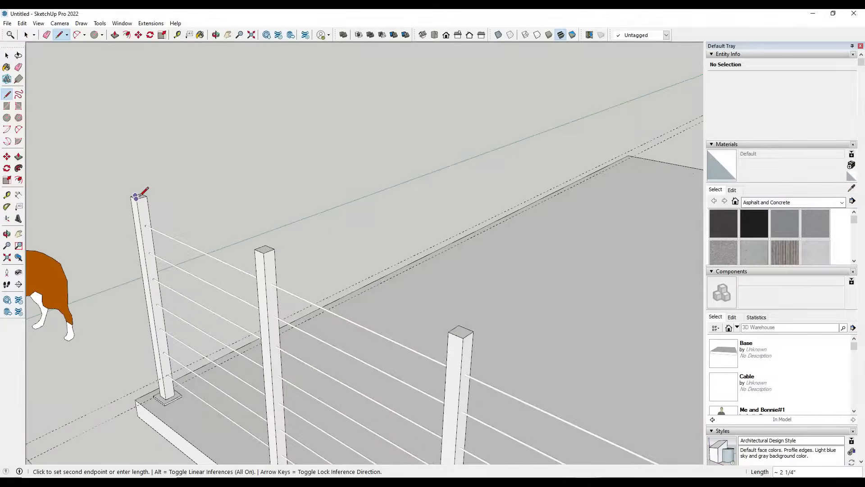
{"action": "scroll", "coordinate": [297, 252], "scroll_direction": "up", "scroll_amount": 8}
{"action": "scroll", "coordinate": [271, 303], "scroll_direction": "down", "scroll_amount": 8}
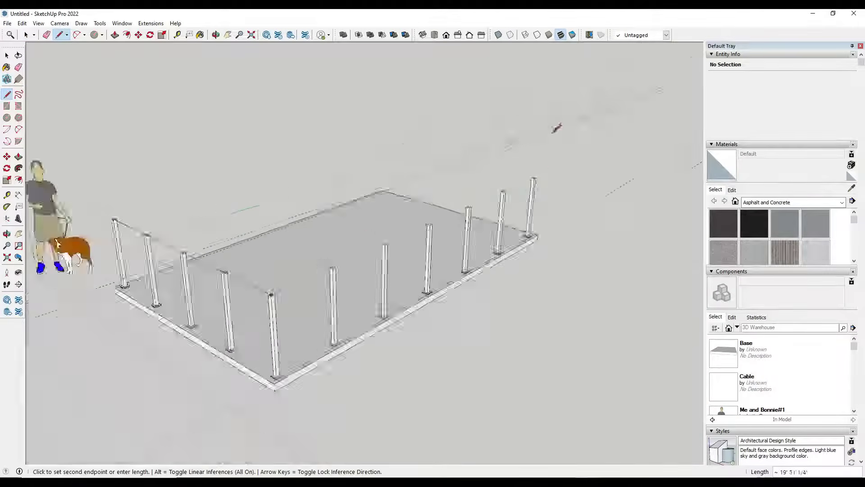
{"action": "scroll", "coordinate": [536, 180], "scroll_direction": "up", "scroll_amount": 8}
{"action": "left_click", "coordinate": [541, 184]}
{"action": "key", "text": "space"}
{"action": "scroll", "coordinate": [542, 185], "scroll_direction": "down", "scroll_amount": 10}
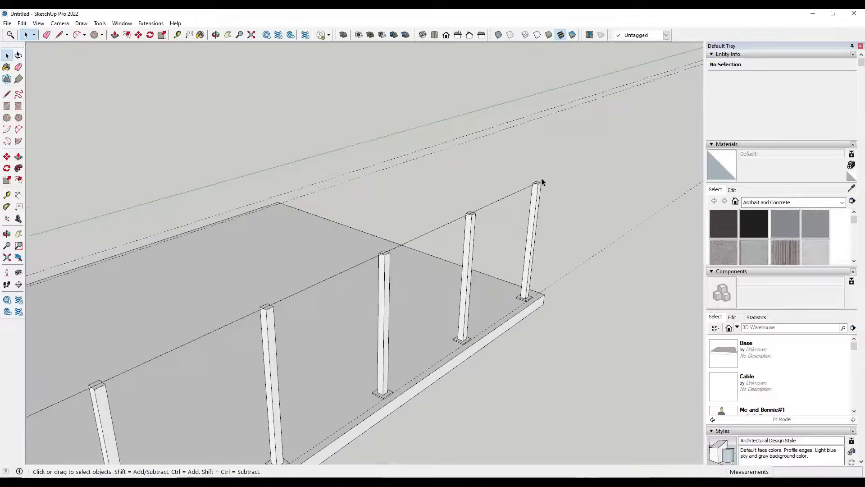
- Draw a rectangular top rail profile 4" wide and 1" tall, centred on the path's start atop the first post
{"action": "scroll", "coordinate": [148, 279], "scroll_direction": "up", "scroll_amount": 6}
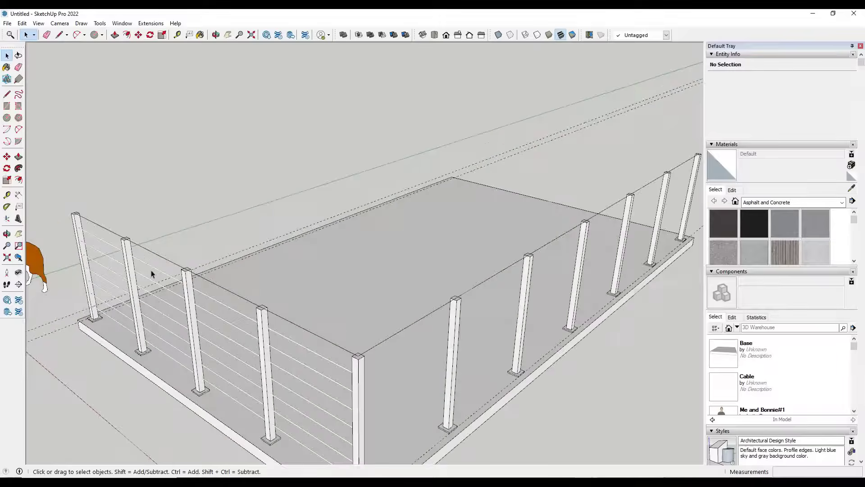
{"action": "scroll", "coordinate": [83, 192], "scroll_direction": "down", "scroll_amount": 3}
{"action": "scroll", "coordinate": [57, 184], "scroll_direction": "up", "scroll_amount": 4}
{"action": "scroll", "coordinate": [56, 183], "scroll_direction": "up", "scroll_amount": 2}
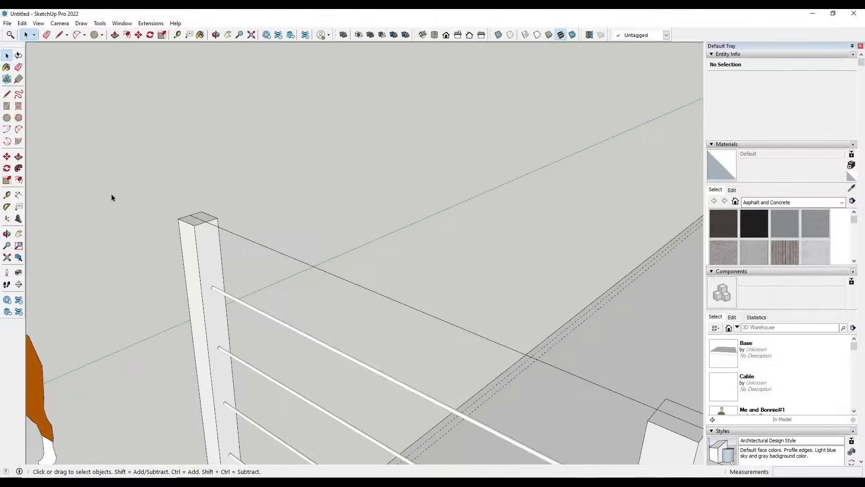
{"action": "key", "text": "l"}
{"action": "left_click", "coordinate": [189, 215]}
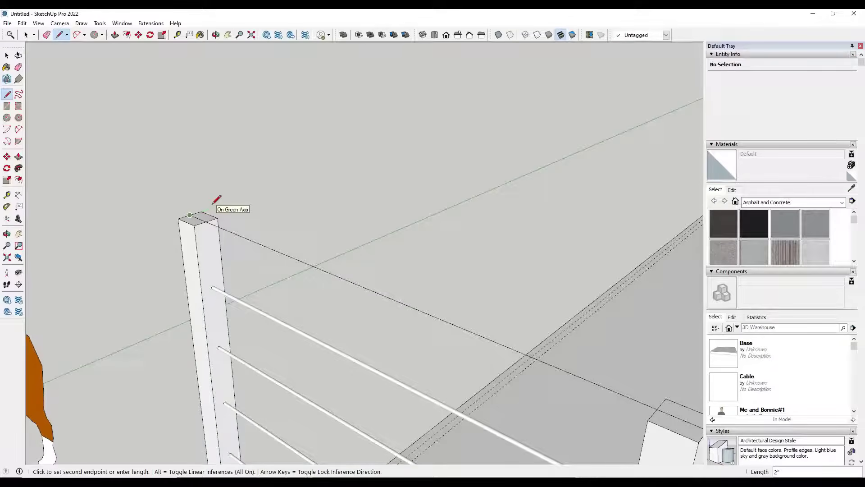
{"action": "left_click", "coordinate": [212, 207]}
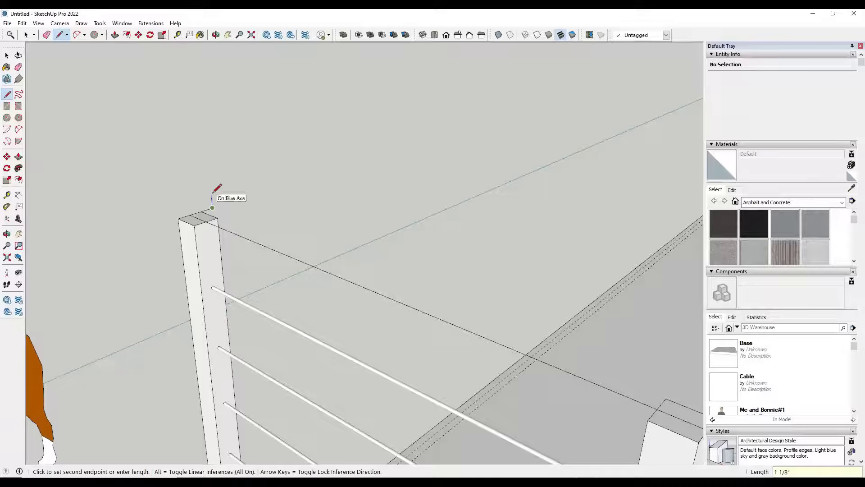
{"action": "left_click", "coordinate": [210, 195]}
{"action": "left_click", "coordinate": [164, 209]}
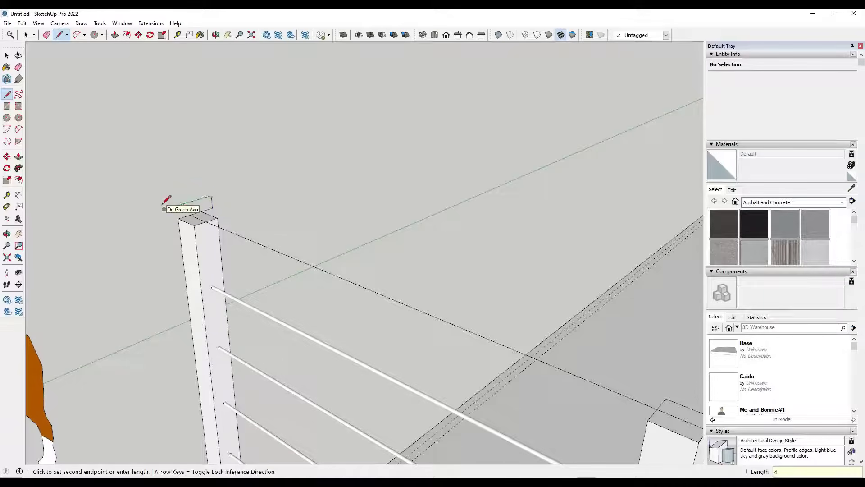
{"action": "left_click", "coordinate": [166, 222]}
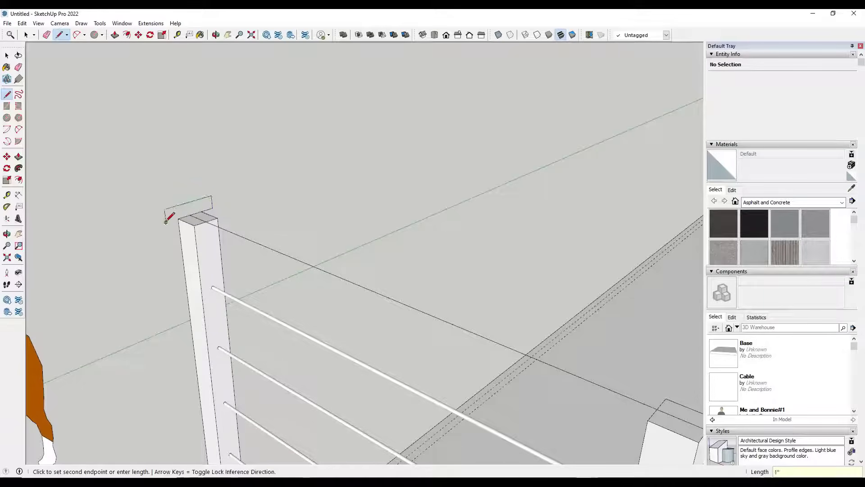
{"action": "left_click", "coordinate": [191, 214]}
- Extrude the rectangular profile along the two connected path lines over the post tops with Follow Me
{"action": "key", "text": "space"}
{"action": "left_click", "coordinate": [257, 246]}
{"action": "scroll", "coordinate": [178, 214], "scroll_direction": "down", "scroll_amount": 8}
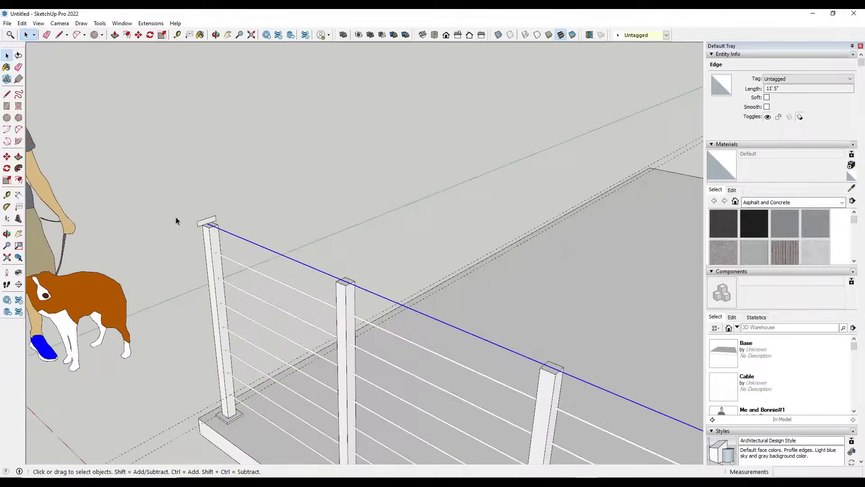
{"action": "left_click", "coordinate": [353, 269], "text": "ctrl"}
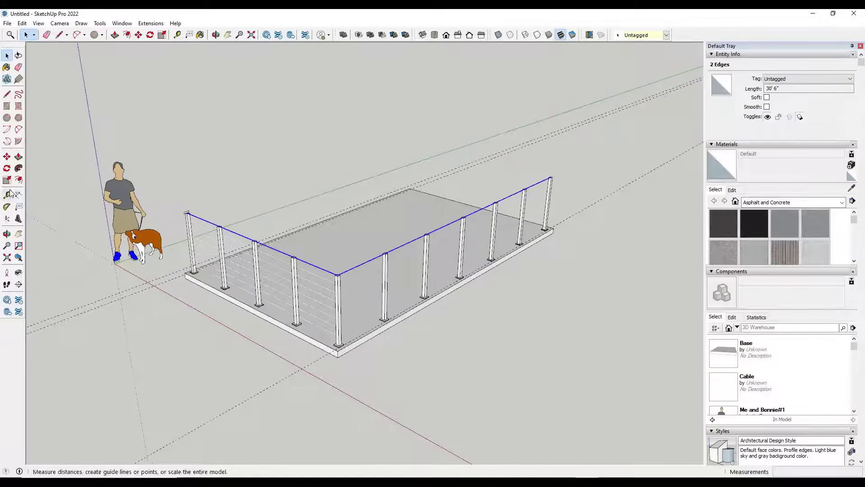
{"action": "left_click", "coordinate": [18, 168]}
{"action": "scroll", "coordinate": [192, 216], "scroll_direction": "up", "scroll_amount": 3}
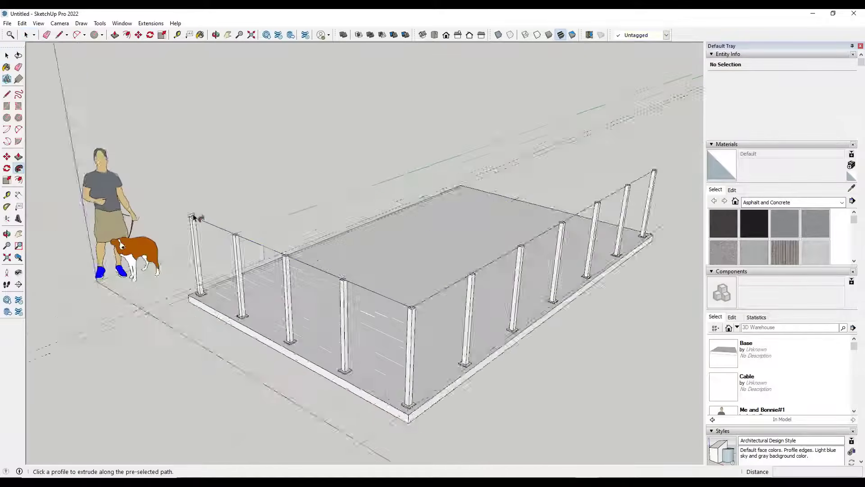
{"action": "left_click", "coordinate": [193, 216]}
{"action": "scroll", "coordinate": [461, 301], "scroll_direction": "down", "scroll_amount": 4}
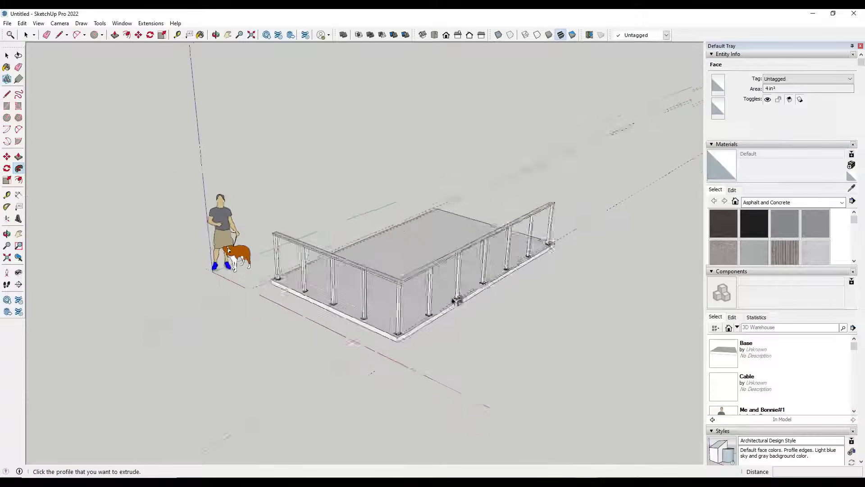
- Examine the top rail at the corner and along both sides of the deck
{"action": "scroll", "coordinate": [416, 296], "scroll_direction": "up", "scroll_amount": 6}
{"action": "middle_click_drag", "start_coordinate": [375, 283], "coordinate": [444, 268]}
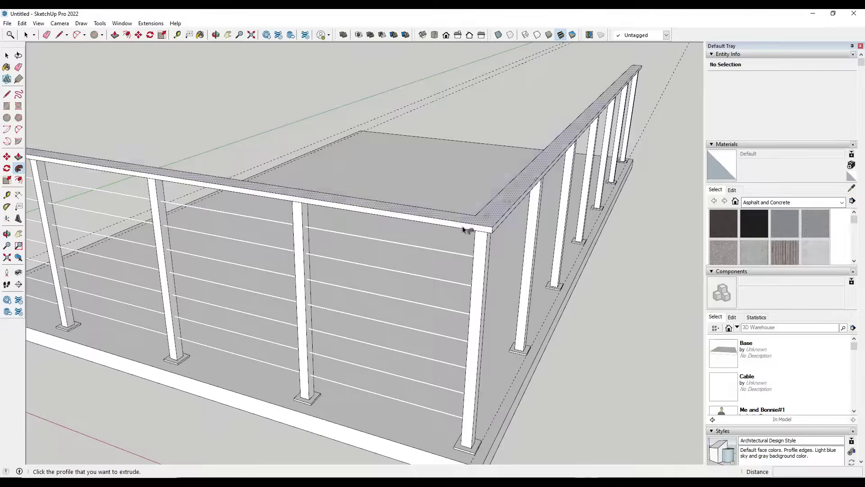
{"action": "scroll", "coordinate": [633, 198], "scroll_direction": "down", "scroll_amount": 3}
{"action": "middle_click_drag", "start_coordinate": [630, 213], "coordinate": [540, 211]}
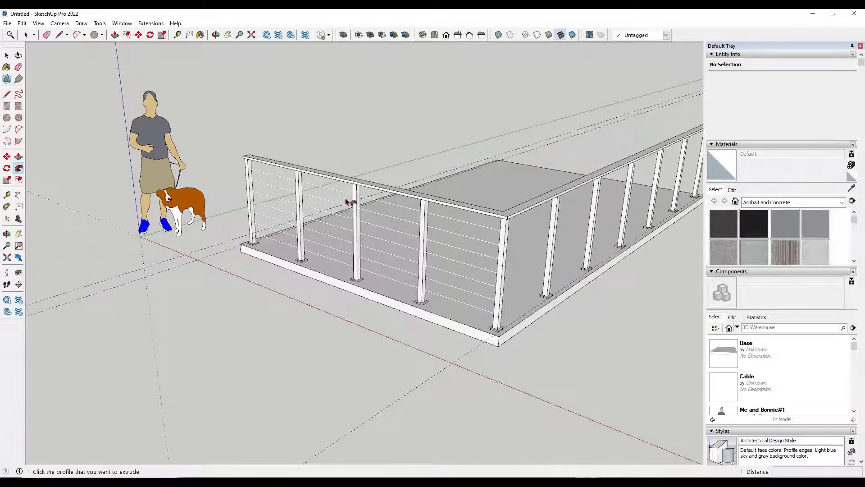
{"action": "scroll", "coordinate": [332, 195], "scroll_direction": "down", "scroll_amount": 3}
{"action": "scroll", "coordinate": [550, 224], "scroll_direction": "up", "scroll_amount": 2}
{"action": "scroll", "coordinate": [383, 209], "scroll_direction": "down", "scroll_amount": 5}
{"action": "middle_click_drag", "start_coordinate": [364, 210], "coordinate": [500, 251]}
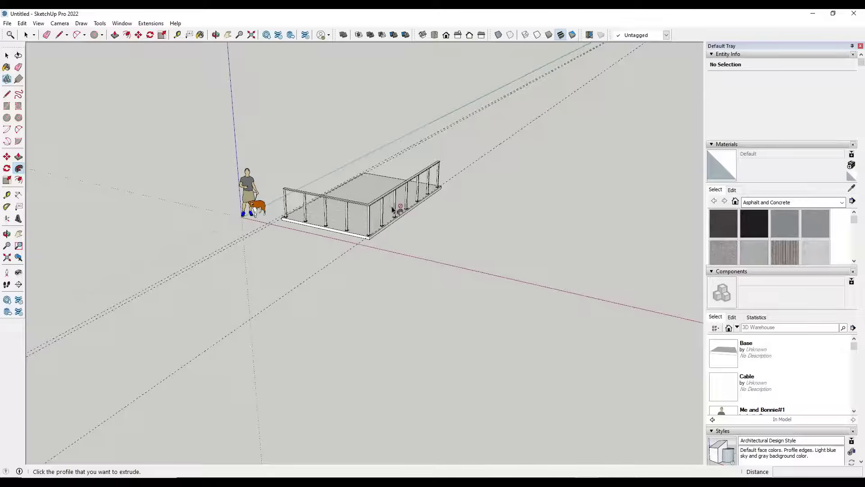
{"action": "scroll", "coordinate": [354, 187], "scroll_direction": "up", "scroll_amount": 5}
{"action": "key", "text": "space"}
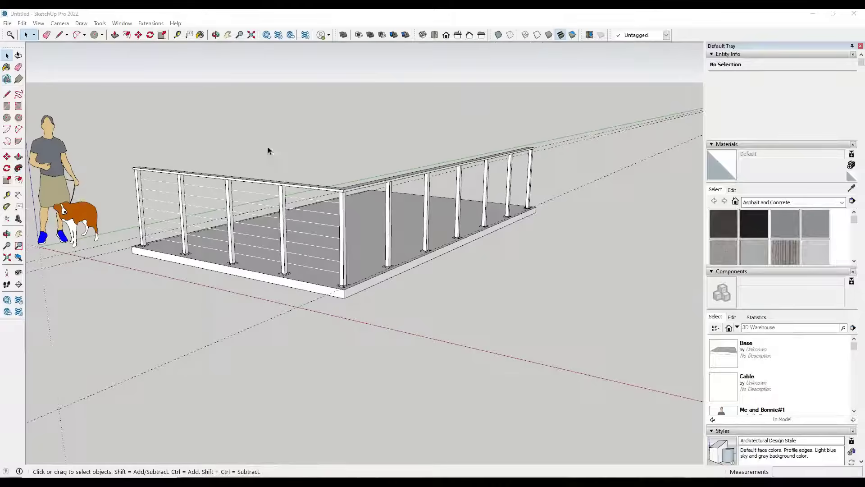
- Inspect several support posts along the short side to check which component definition they share
{"action": "scroll", "coordinate": [134, 195], "scroll_direction": "up", "scroll_amount": 8}
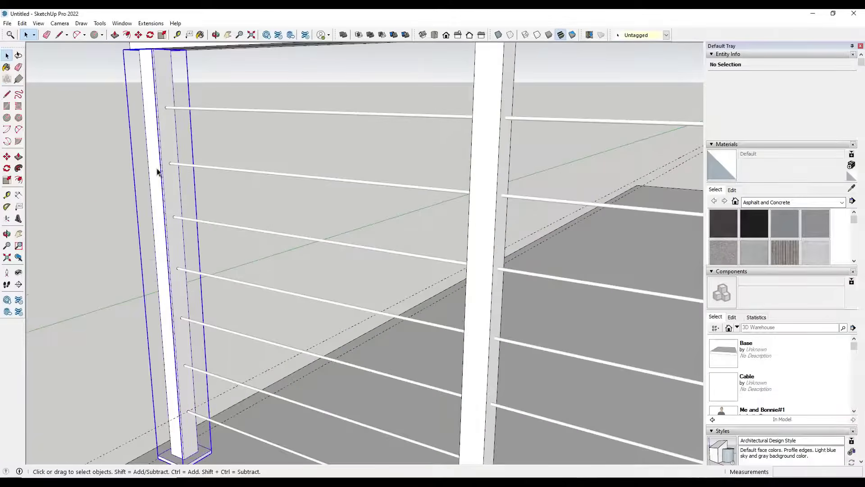
{"action": "left_click", "coordinate": [158, 171]}
{"action": "scroll", "coordinate": [157, 171], "scroll_direction": "down", "scroll_amount": 4}
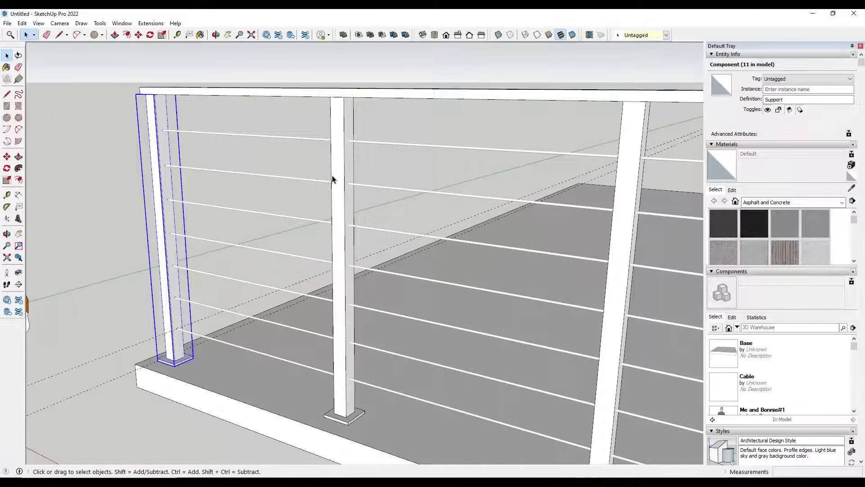
{"action": "left_click", "coordinate": [337, 179]}
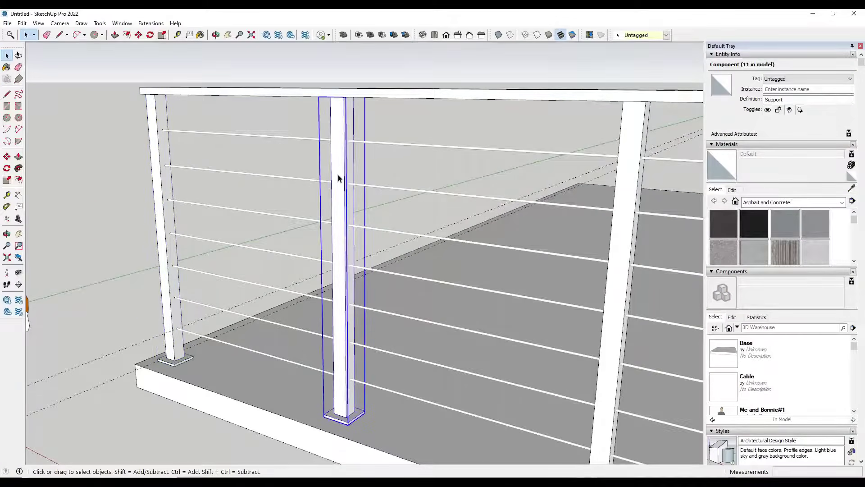
{"action": "scroll", "coordinate": [337, 179], "scroll_direction": "down", "scroll_amount": 6}
{"action": "left_click", "coordinate": [403, 185]}
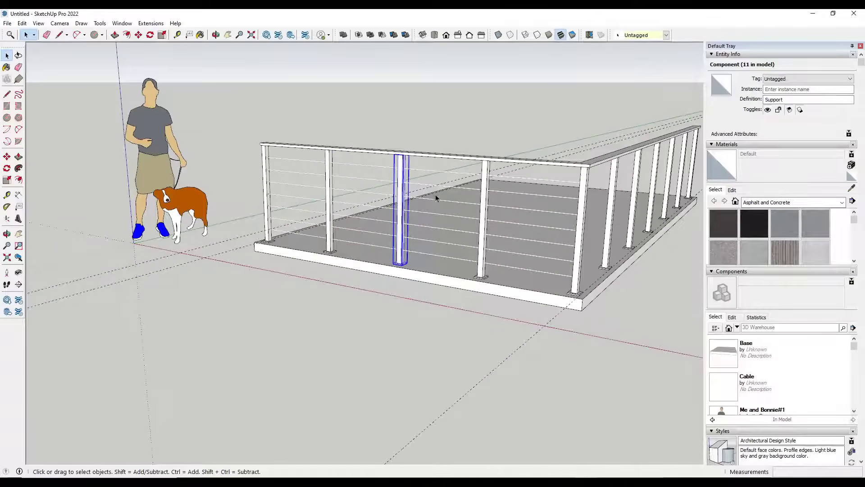
{"action": "scroll", "coordinate": [446, 197], "scroll_direction": "down", "scroll_amount": 3}
{"action": "scroll", "coordinate": [586, 188], "scroll_direction": "up", "scroll_amount": 3}
{"action": "middle_click_drag", "start_coordinate": [447, 196], "coordinate": [415, 191]}
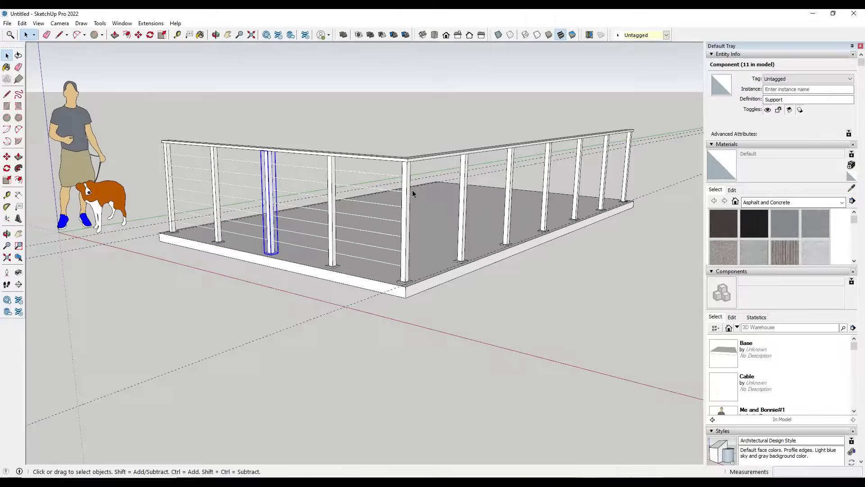
{"action": "left_click", "coordinate": [170, 180]}
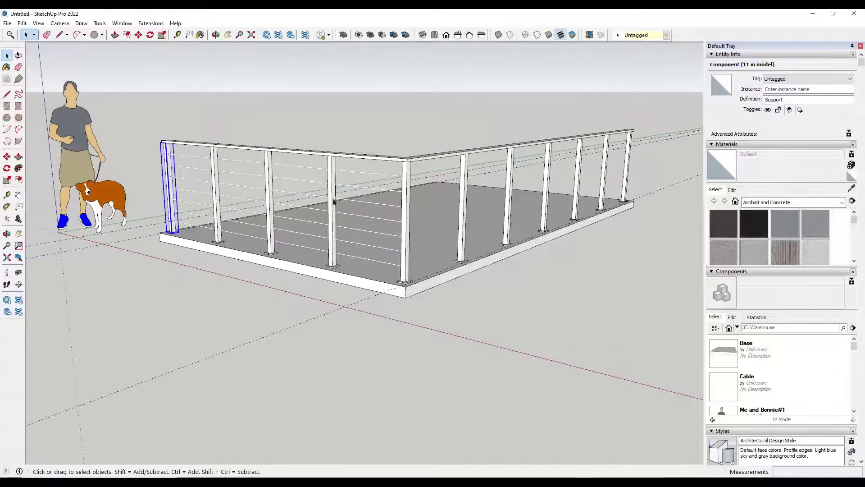
{"action": "scroll", "coordinate": [383, 205], "scroll_direction": "down", "scroll_amount": 2}
{"action": "double_click", "coordinate": [399, 219]}
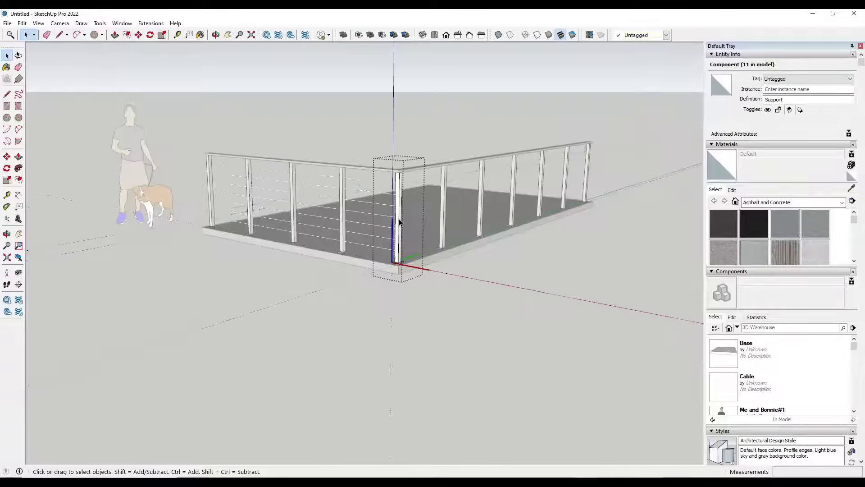
{"action": "key", "text": "ctrl+a"}
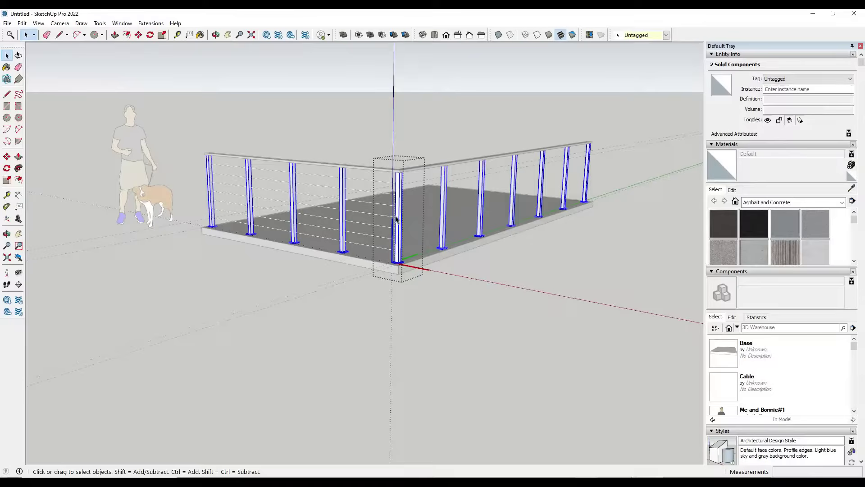
{"action": "right_click", "coordinate": [398, 205]}
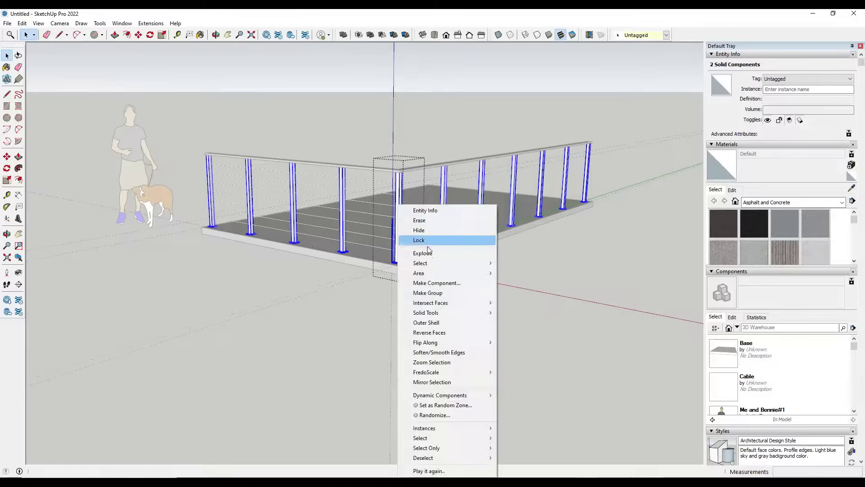
{"action": "left_click", "coordinate": [444, 283]}
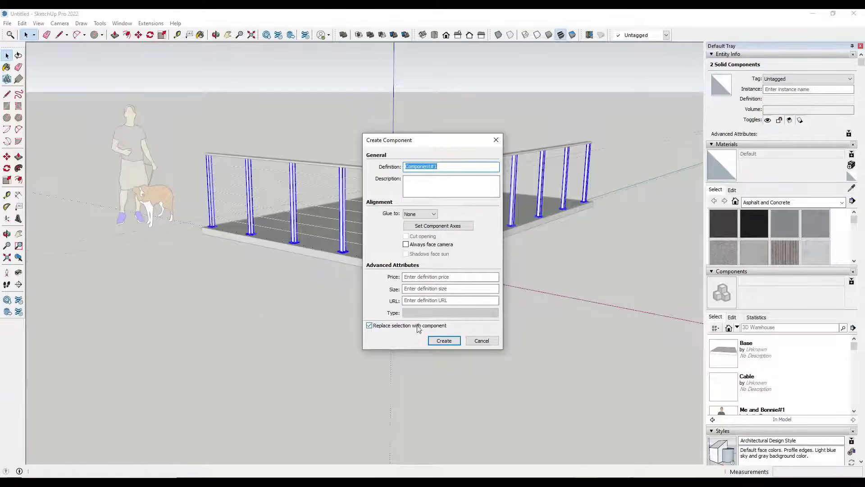
{"action": "left_click", "coordinate": [485, 341]}
{"action": "key", "text": "Escape"}
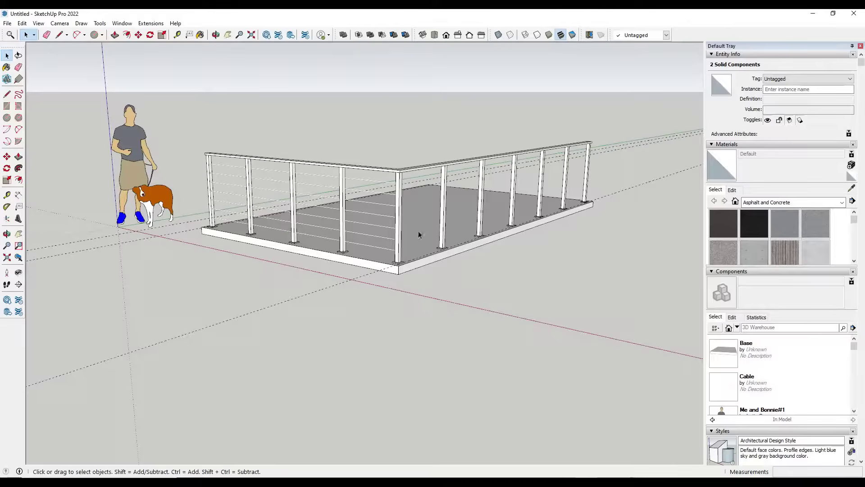
- Open the post nested inside the corner support component and push its outer face in by 0.25"
{"action": "scroll", "coordinate": [401, 210], "scroll_direction": "up", "scroll_amount": 2}
{"action": "left_click", "coordinate": [398, 207]}
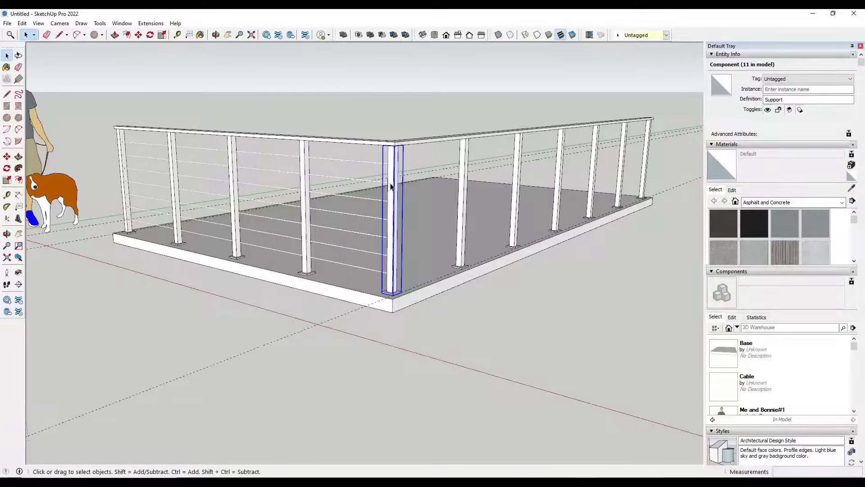
{"action": "scroll", "coordinate": [381, 284], "scroll_direction": "up", "scroll_amount": 5}
{"action": "scroll", "coordinate": [368, 281], "scroll_direction": "up", "scroll_amount": 2}
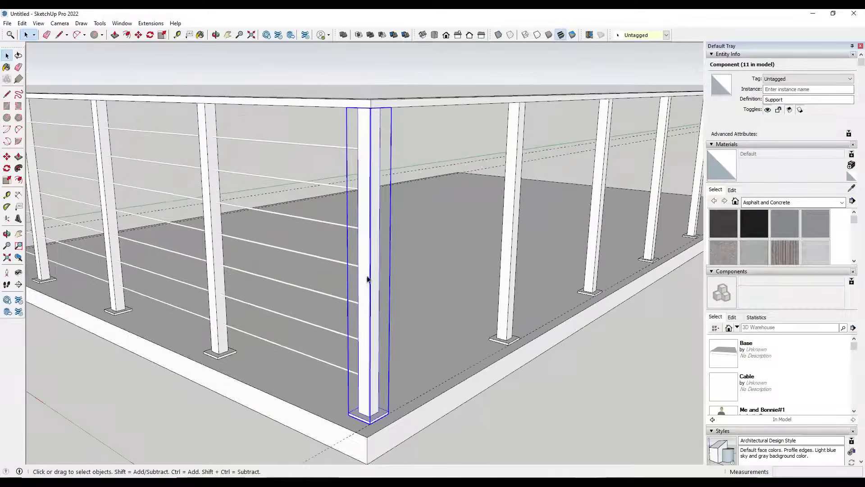
{"action": "middle_click_drag", "start_coordinate": [353, 268], "coordinate": [369, 263]}
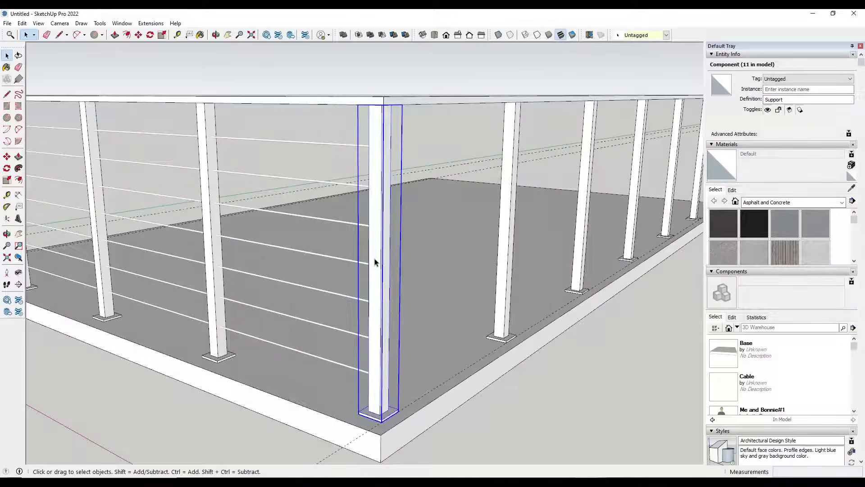
{"action": "double_click", "coordinate": [374, 262]}
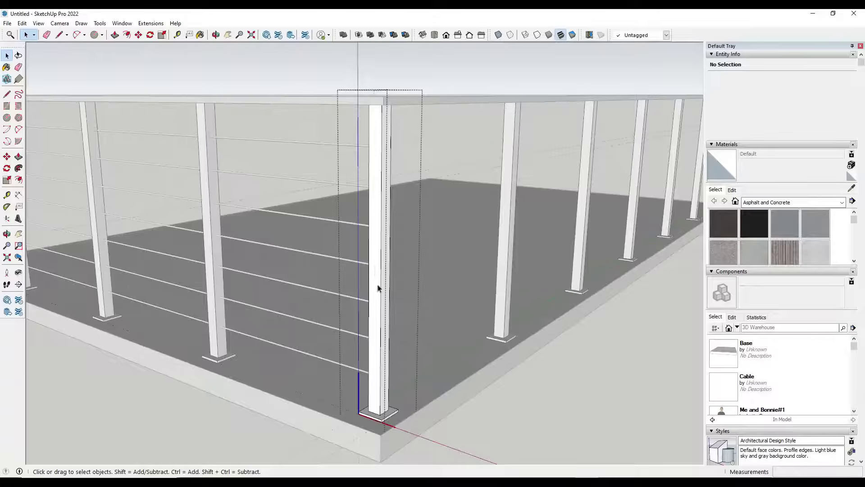
{"action": "double_click", "coordinate": [376, 307]}
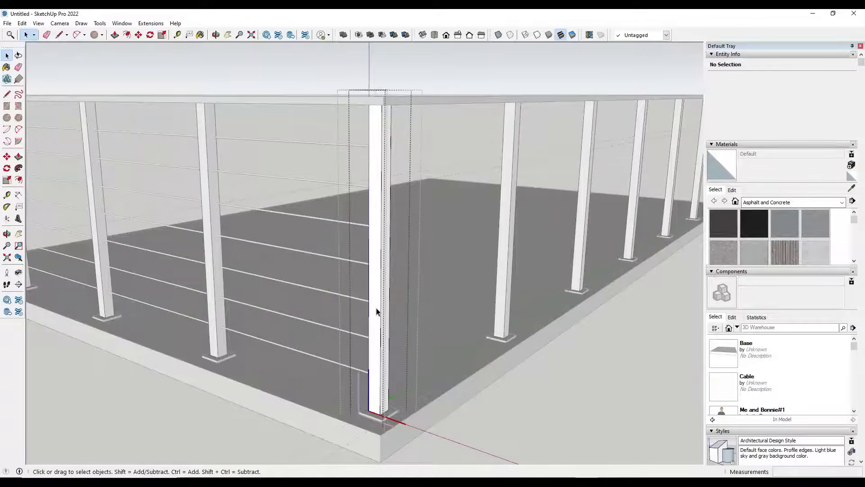
{"action": "key", "text": "p"}
{"action": "left_click", "coordinate": [376, 312]}
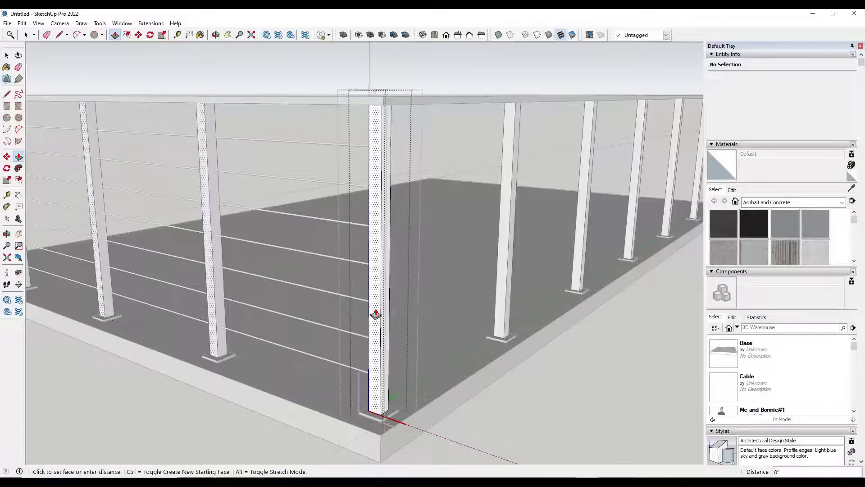
{"action": "type", "text": ".25"}
{"action": "key", "text": "Return"}
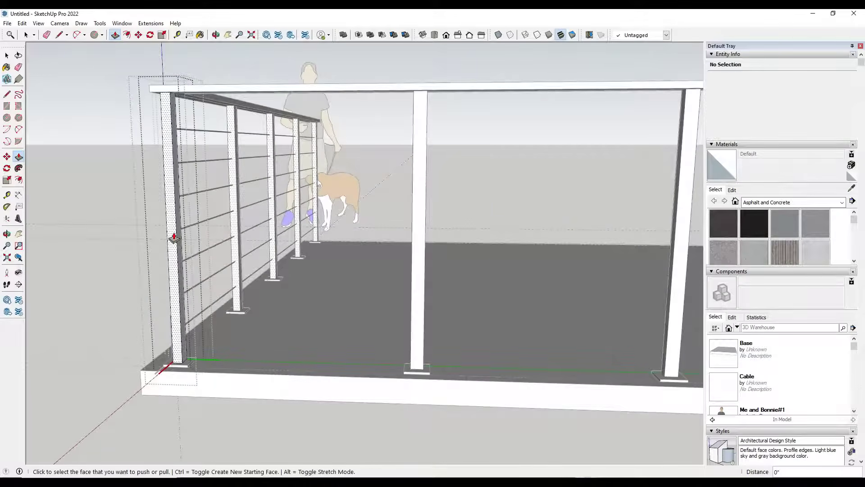
- Push the nested post's other faces in by the same 0.25" and leave the support component
{"action": "left_click", "coordinate": [171, 251]}
{"action": "middle_click_drag", "start_coordinate": [171, 250], "coordinate": [234, 259]}
{"action": "scroll", "coordinate": [594, 255], "scroll_direction": "up", "scroll_amount": 1}
{"action": "left_click", "coordinate": [552, 201]}
{"action": "key", "text": "Escape"}
{"action": "key", "text": "space"}
- Measure the width of a long-side post where it meets its base plate
{"action": "middle_click_drag", "start_coordinate": [423, 243], "coordinate": [375, 226]}
{"action": "scroll", "coordinate": [377, 227], "scroll_direction": "down", "scroll_amount": 2}
{"action": "scroll", "coordinate": [378, 318], "scroll_direction": "up", "scroll_amount": 6}
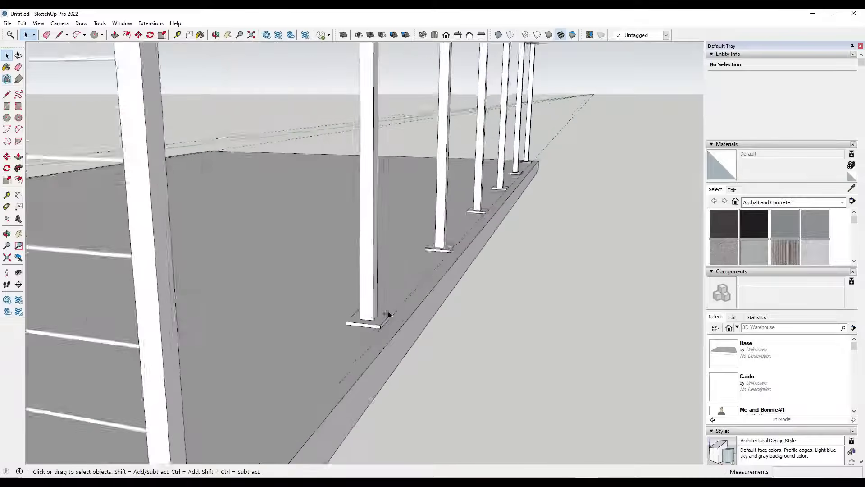
{"action": "left_click", "coordinate": [7, 195]}
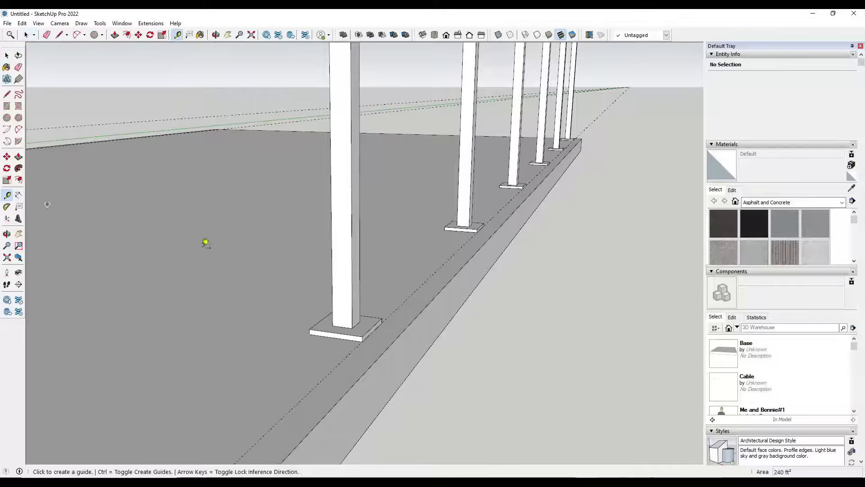
{"action": "left_click", "coordinate": [357, 322]}
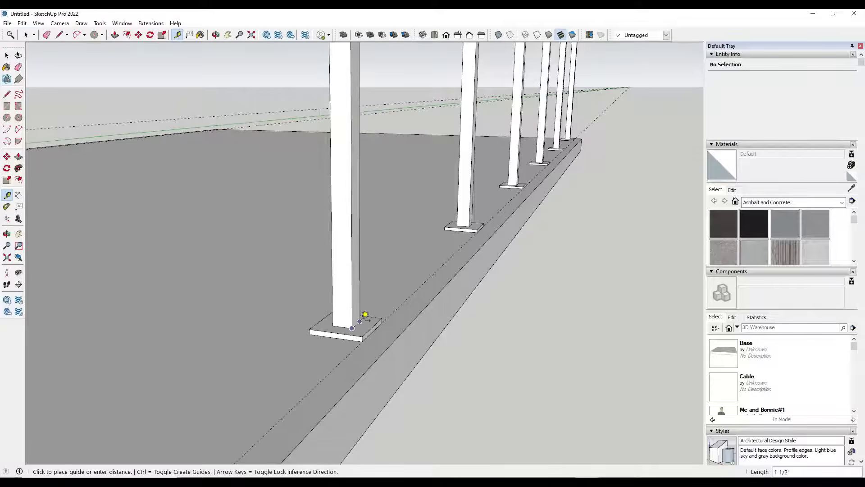
- Open the lowest short-side cable component for editing where it ends near the corner post
{"action": "key", "text": "space"}
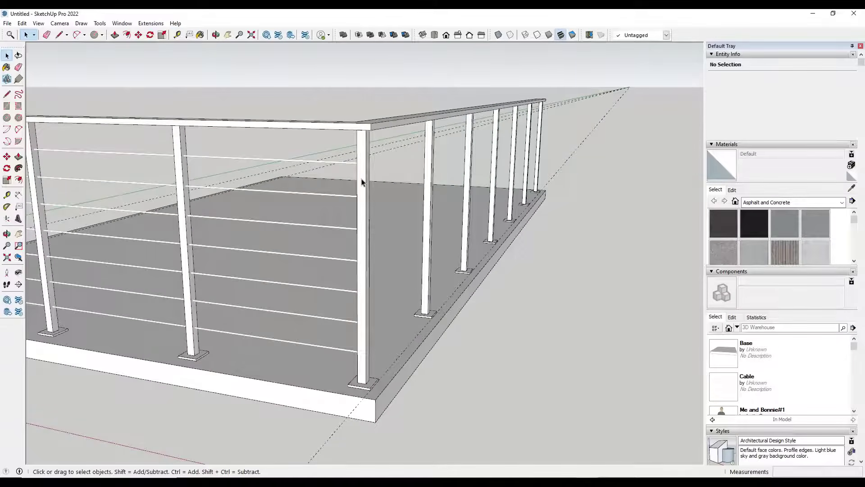
{"action": "left_click", "coordinate": [362, 182]}
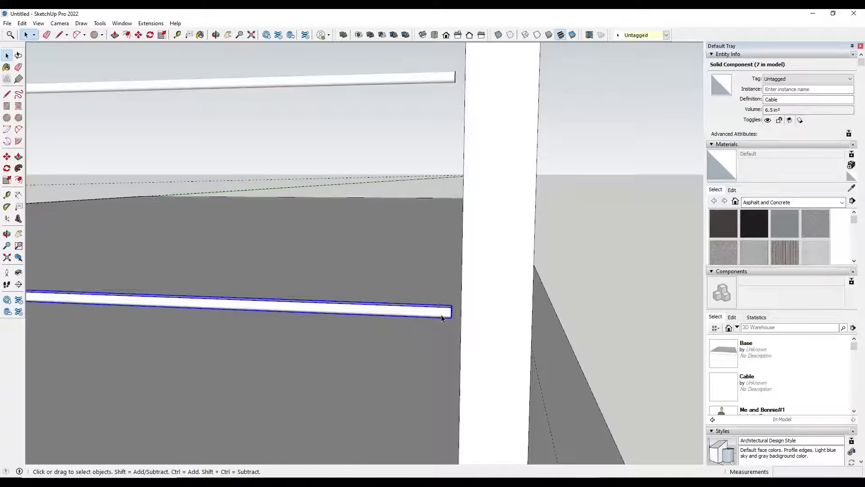
{"action": "scroll", "coordinate": [428, 311], "scroll_direction": "down", "scroll_amount": 3}
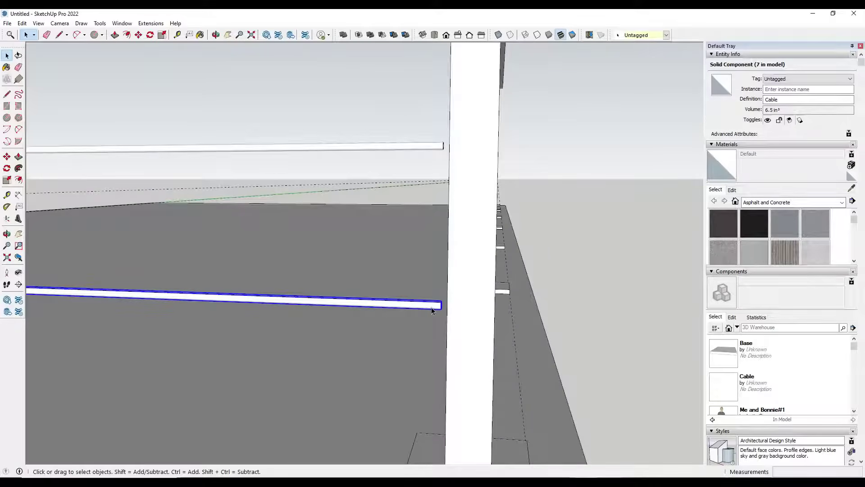
{"action": "double_click", "coordinate": [430, 308]}
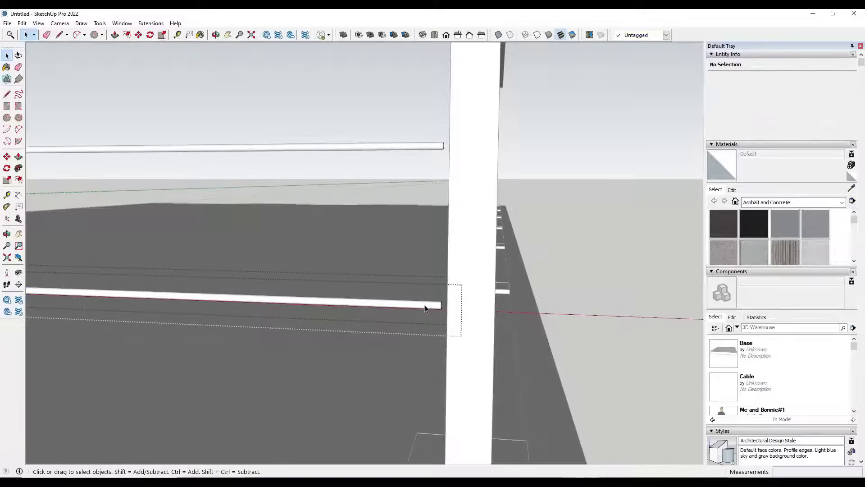
{"action": "triple_click", "coordinate": [425, 308]}
{"action": "scroll", "coordinate": [428, 306], "scroll_direction": "down", "scroll_amount": 2}
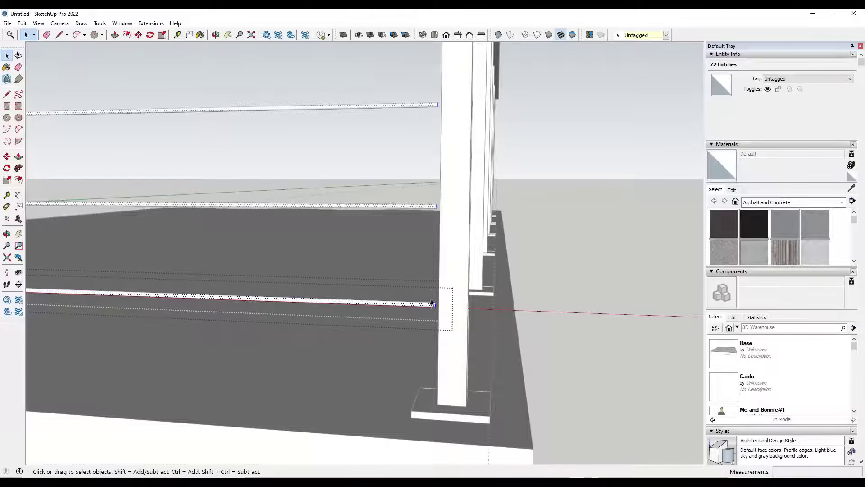
- Extend the cable's end face about 1/4" along the red axis so it reaches into the corner post
{"action": "middle_click_drag", "start_coordinate": [421, 240], "coordinate": [560, 276]}
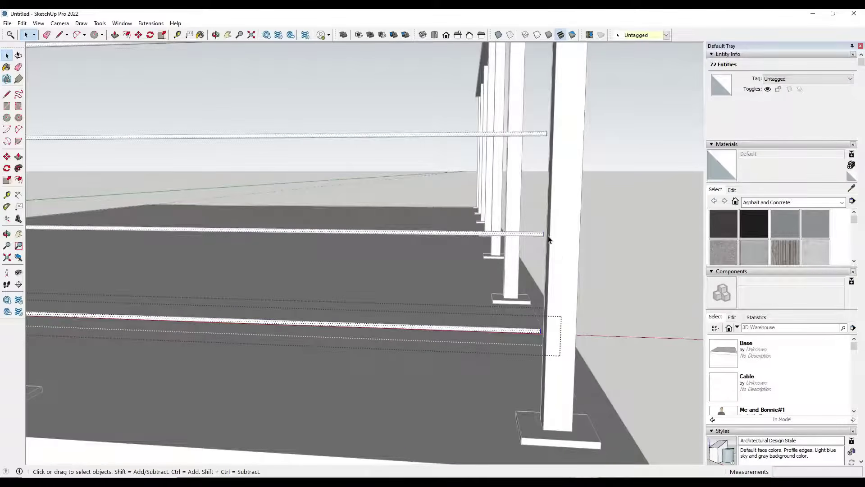
{"action": "scroll", "coordinate": [551, 255], "scroll_direction": "up", "scroll_amount": 2}
{"action": "middle_click_drag", "start_coordinate": [617, 331], "coordinate": [592, 365]}
{"action": "left_click_drag", "start_coordinate": [508, 370], "coordinate": [507, 370]}
{"action": "key", "text": "m"}
{"action": "scroll", "coordinate": [489, 349], "scroll_direction": "up", "scroll_amount": 5}
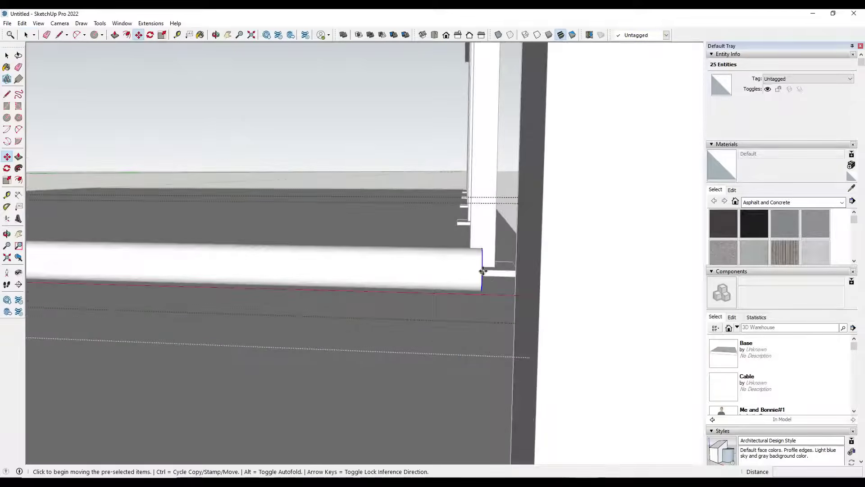
{"action": "left_click", "coordinate": [484, 270]}
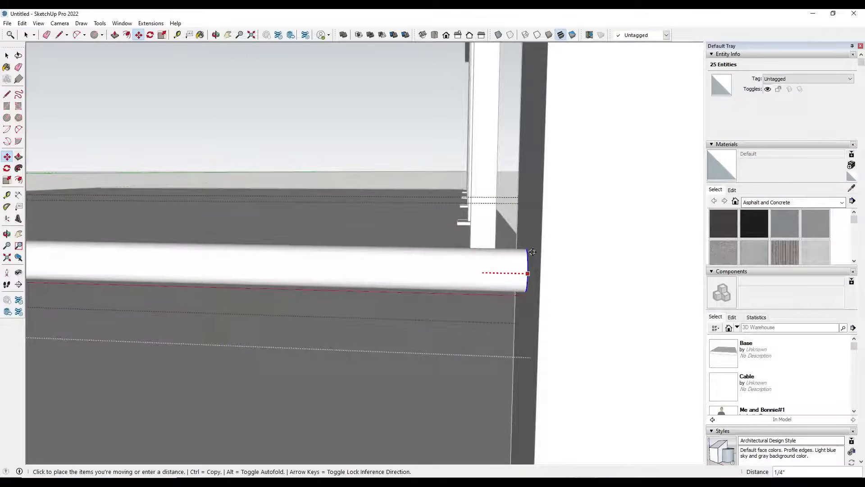
{"action": "left_click", "coordinate": [532, 252]}
{"action": "scroll", "coordinate": [525, 253], "scroll_direction": "down", "scroll_amount": 5}
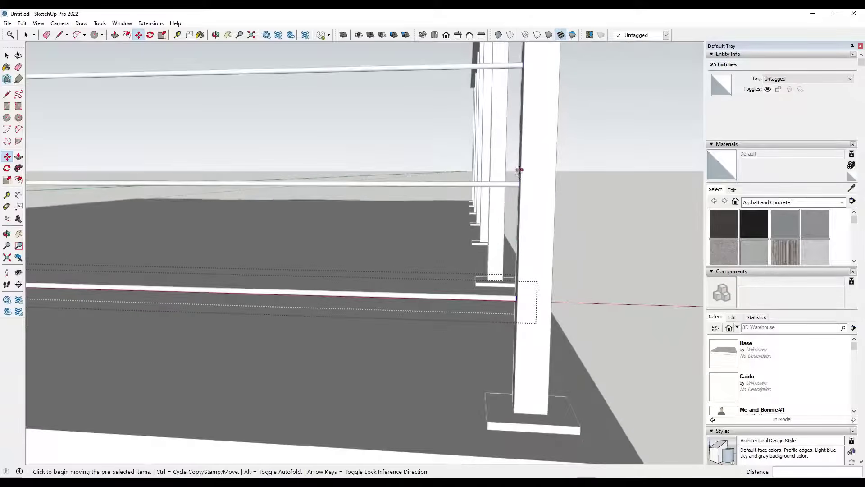
- Inspect the short-side cables along the railing for how their ends meet the posts
{"action": "middle_click_drag", "start_coordinate": [519, 179], "coordinate": [501, 389], "text": "shift"}
{"action": "middle_click_drag", "start_coordinate": [470, 191], "coordinate": [499, 193], "text": "shift"}
{"action": "scroll", "coordinate": [526, 208], "scroll_direction": "down", "scroll_amount": 5}
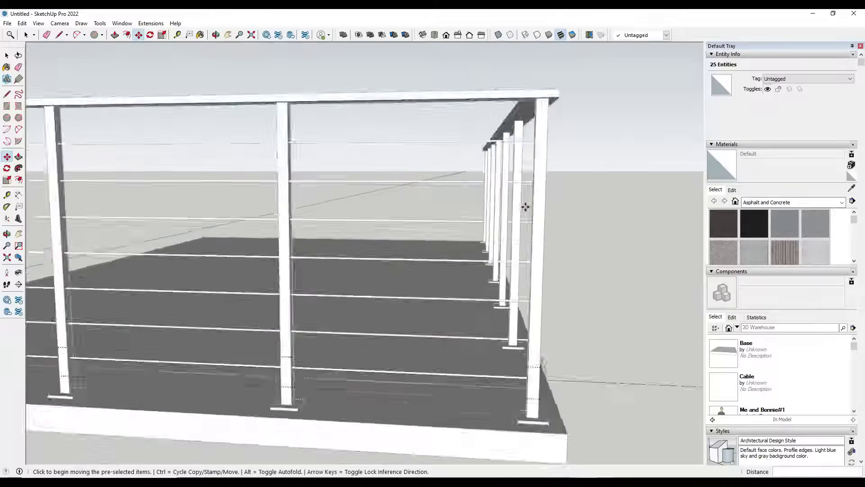
{"action": "scroll", "coordinate": [281, 212], "scroll_direction": "down", "scroll_amount": 8}
{"action": "scroll", "coordinate": [226, 211], "scroll_direction": "up", "scroll_amount": 6}
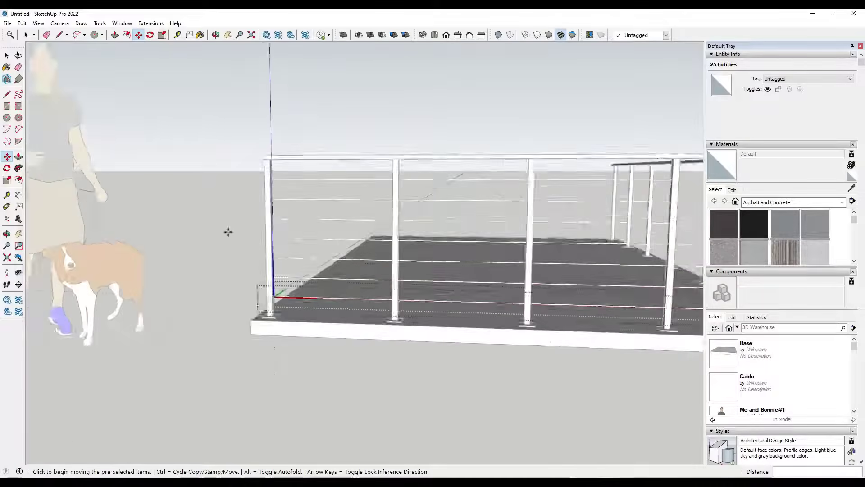
{"action": "scroll", "coordinate": [228, 228], "scroll_direction": "up", "scroll_amount": 6}
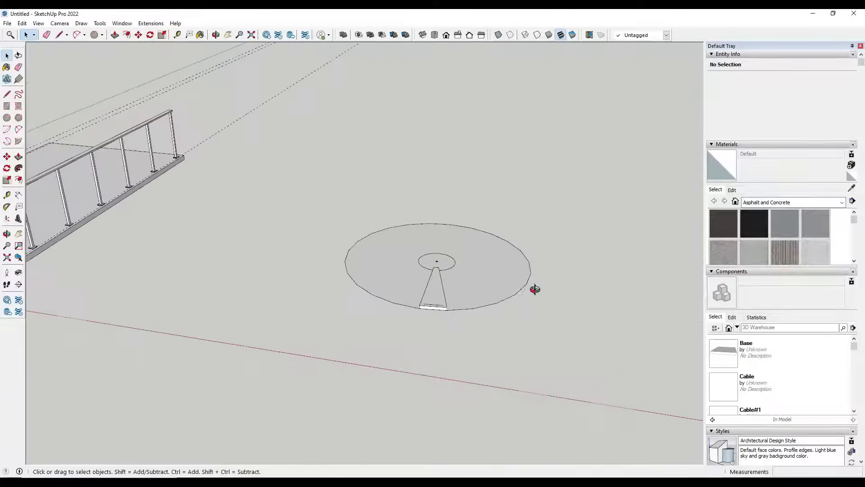
{"action": "middle_click_drag", "start_coordinate": [534, 289], "coordinate": [505, 277]}
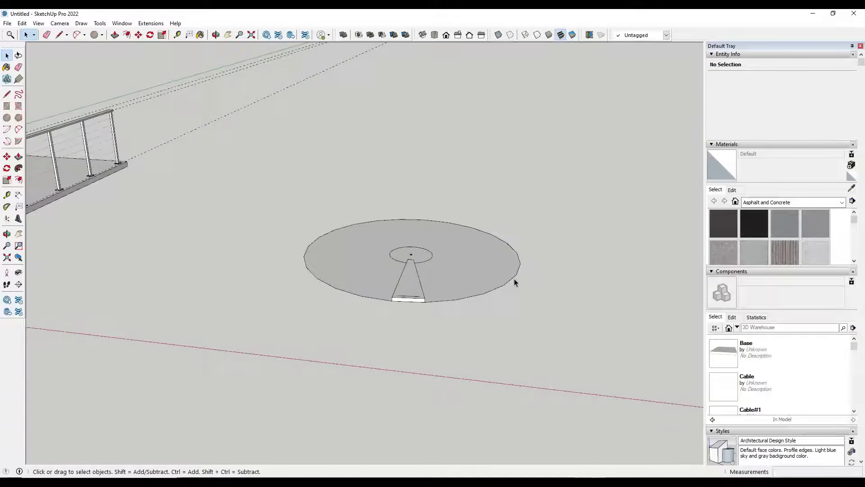
{"action": "middle_click_drag", "start_coordinate": [439, 278], "coordinate": [422, 271]}
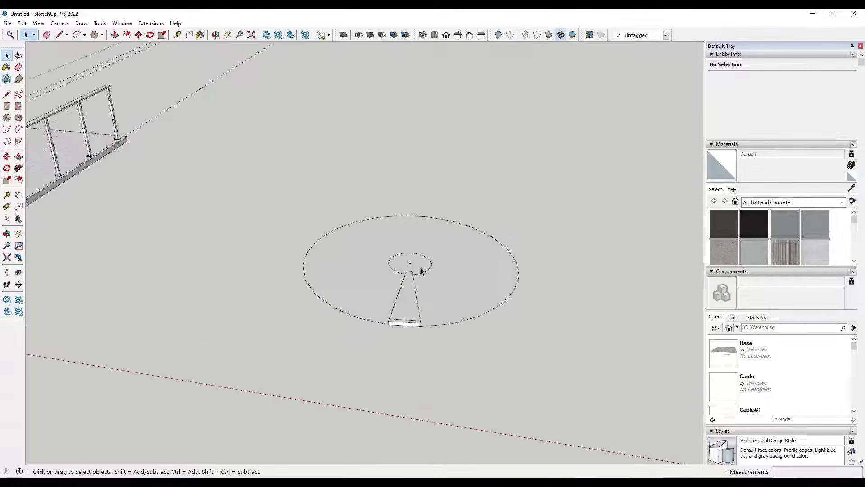
{"action": "left_click", "coordinate": [409, 289]}
{"action": "middle_click_drag", "start_coordinate": [458, 298], "coordinate": [451, 268]}
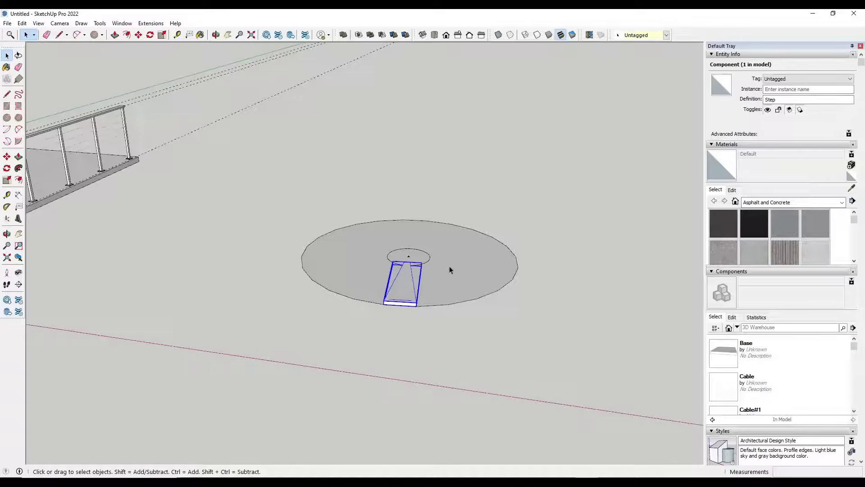
{"action": "middle_click_drag", "start_coordinate": [419, 269], "coordinate": [412, 313]}
{"action": "key", "text": "q"}
{"action": "left_click", "coordinate": [408, 269]}
{"action": "double_click", "coordinate": [402, 312]}
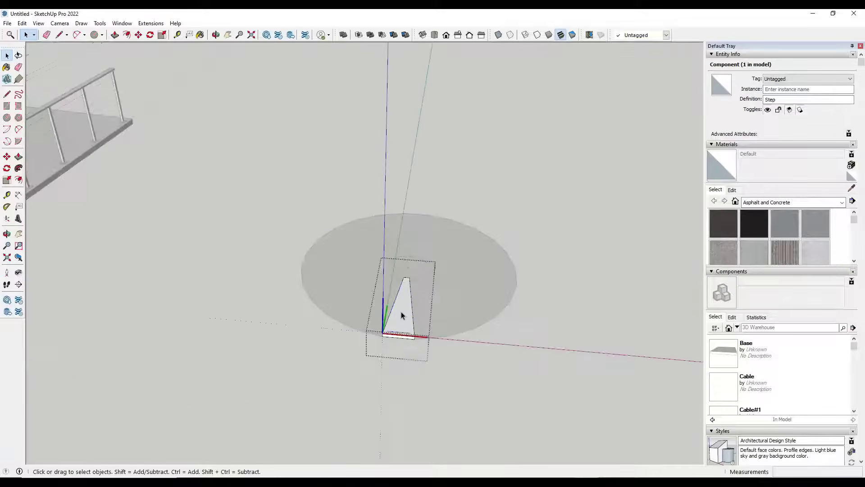
{"action": "key", "text": "Escape"}
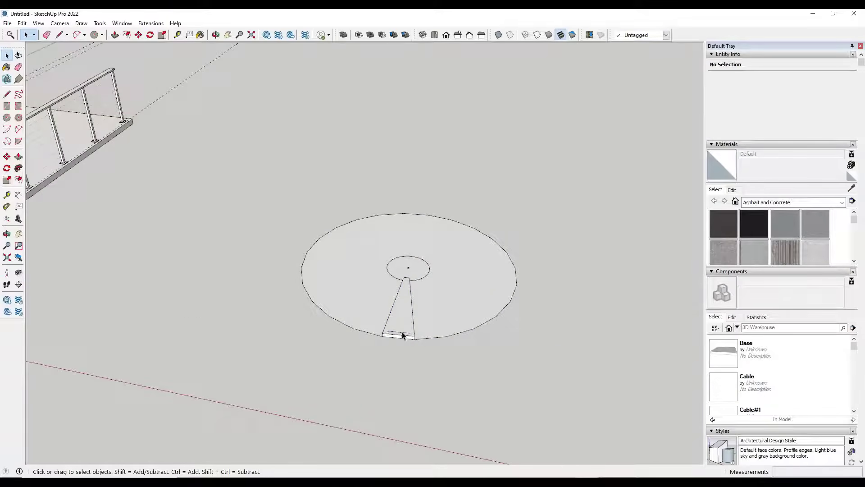
- Make a copy of the wedge-shaped step rotated 15 degrees about the circle's center so it adjoins the original
{"action": "left_click", "coordinate": [408, 295]}
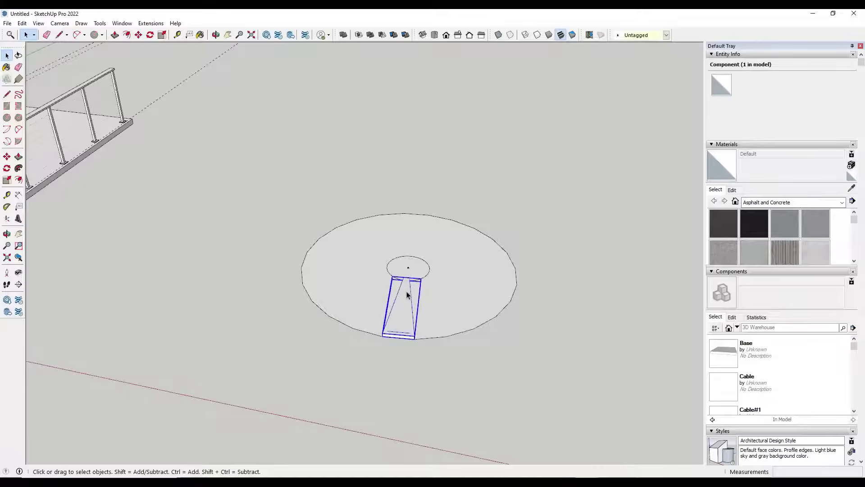
{"action": "key", "text": "q"}
{"action": "left_click", "coordinate": [408, 268]}
{"action": "left_click", "coordinate": [382, 335]}
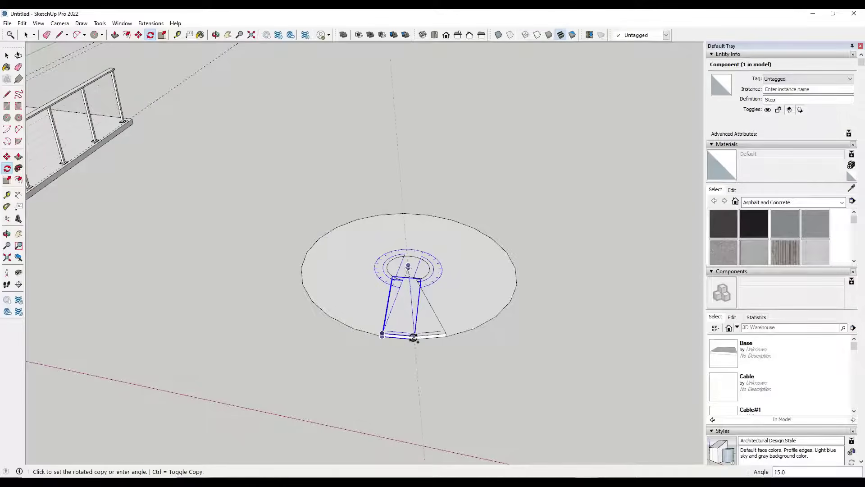
{"action": "scroll", "coordinate": [413, 341], "scroll_direction": "up", "scroll_amount": 3}
{"action": "left_click", "coordinate": [415, 341]}
{"action": "key", "text": "space"}
- Raise the copied step 7" along the blue axis from the original step
{"action": "key", "text": "m"}
{"action": "left_click", "coordinate": [408, 332]}
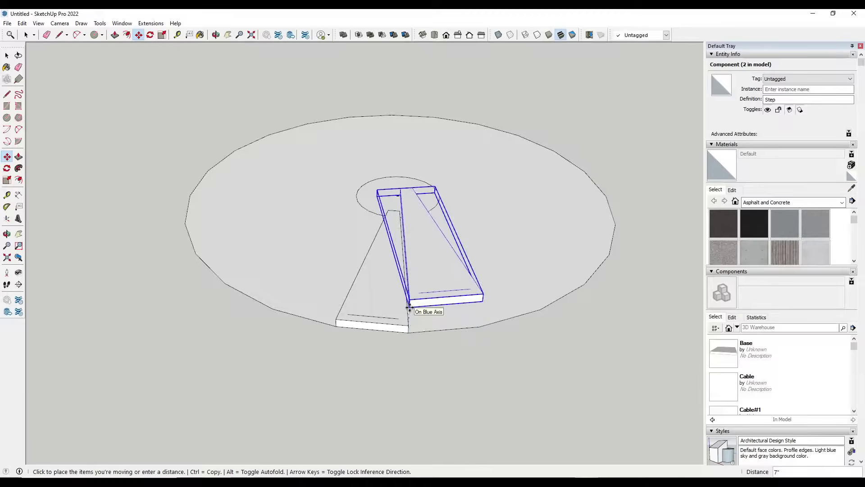
{"action": "left_click", "coordinate": [409, 308]}
{"action": "key", "text": "space"}
- Run Play it again on the original step to repeat the rotated and raised copies into a spiral stair
{"action": "middle_click_drag", "start_coordinate": [414, 318], "coordinate": [406, 274]}
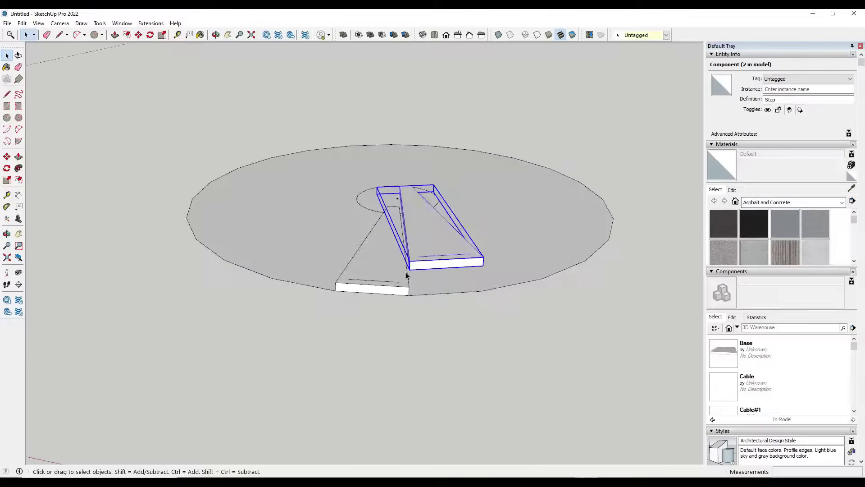
{"action": "right_click", "coordinate": [380, 273]}
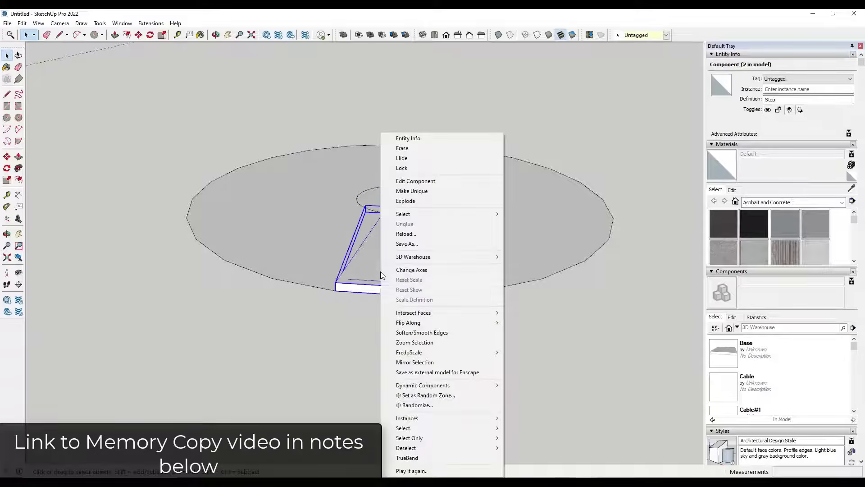
{"action": "left_click", "coordinate": [411, 470]}
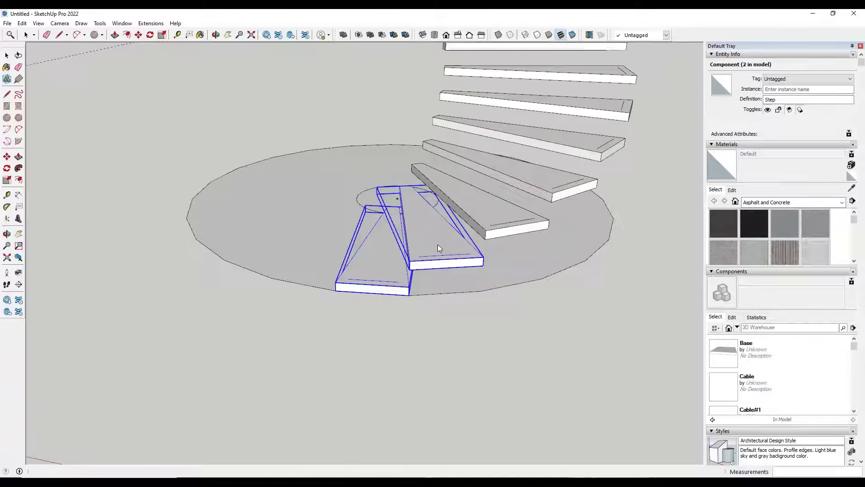
{"action": "scroll", "coordinate": [437, 247], "scroll_direction": "down", "scroll_amount": 1}
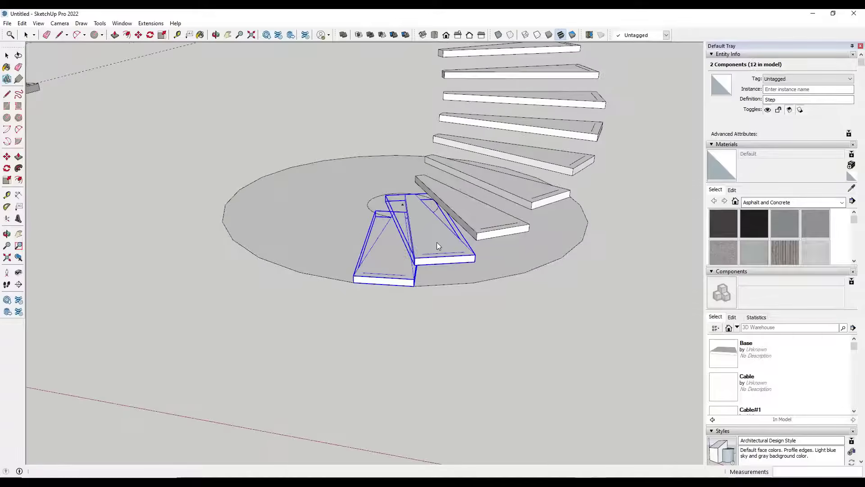
{"action": "scroll", "coordinate": [436, 242], "scroll_direction": "down", "scroll_amount": 4}
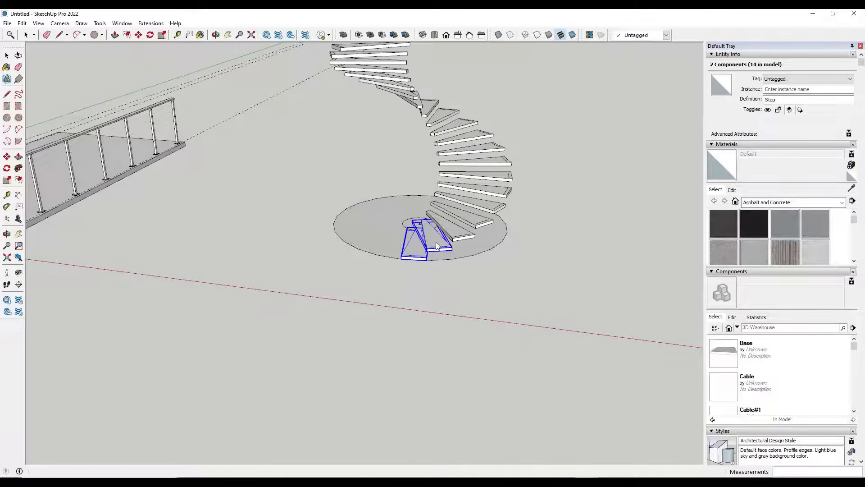
{"action": "scroll", "coordinate": [436, 241], "scroll_direction": "down", "scroll_amount": 3}
{"action": "middle_click_drag", "start_coordinate": [469, 264], "coordinate": [448, 299]}
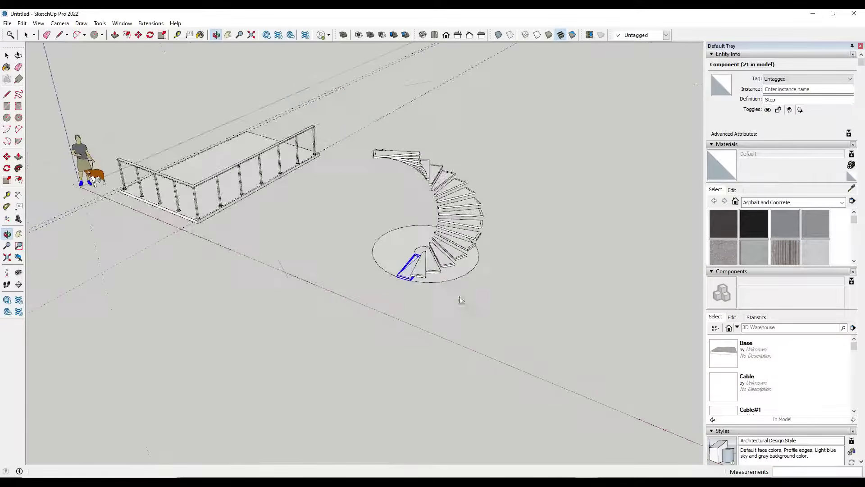
{"action": "middle_click_drag", "start_coordinate": [412, 272], "coordinate": [418, 130]}
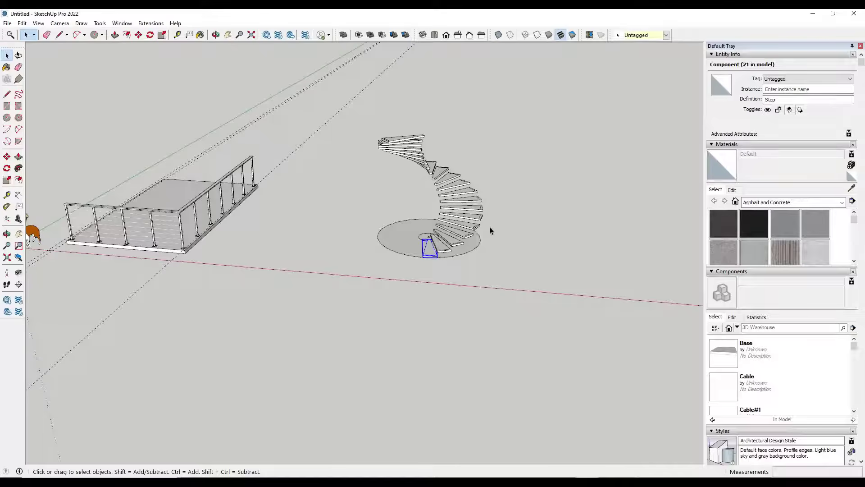
- Draw a 3' vertical line up from the midpoint of the lowest step's inset line near its outer edge
{"action": "scroll", "coordinate": [442, 249], "scroll_direction": "up", "scroll_amount": 3}
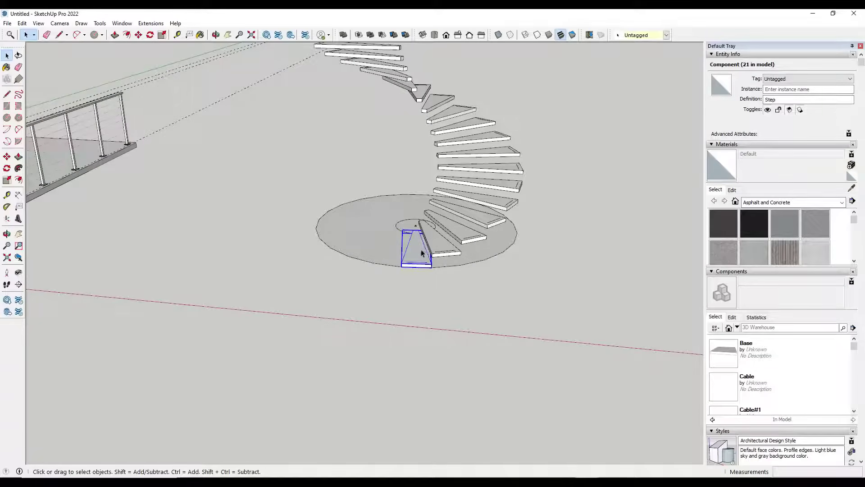
{"action": "key", "text": "l"}
{"action": "left_click", "coordinate": [418, 262]}
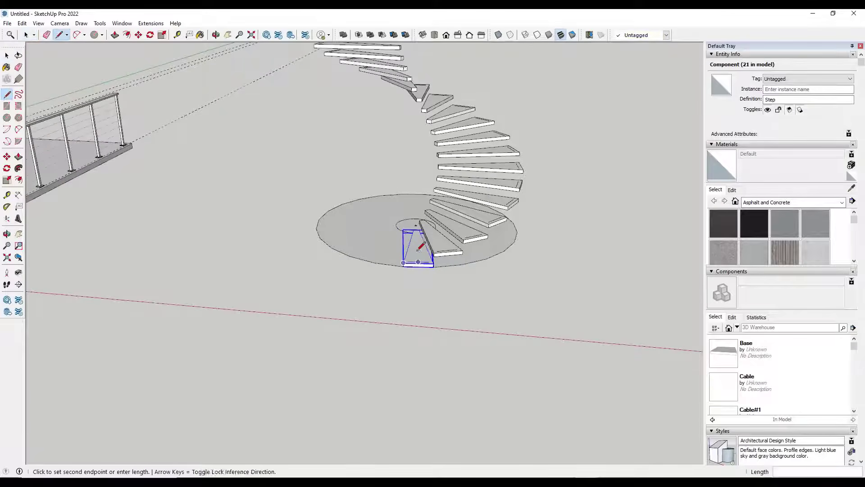
{"action": "type", "text": "3'"}
{"action": "key", "text": "Return"}
{"action": "key", "text": "space"}
{"action": "key", "text": "l"}
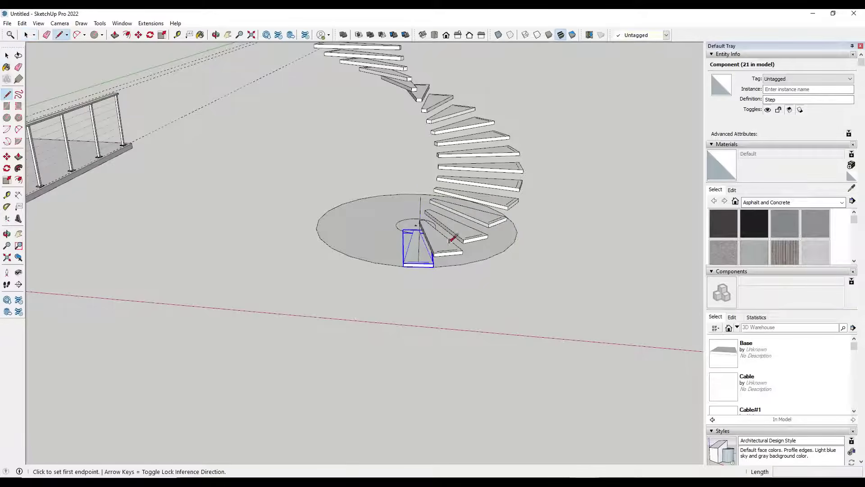
{"action": "scroll", "coordinate": [448, 243], "scroll_direction": "up", "scroll_amount": 3}
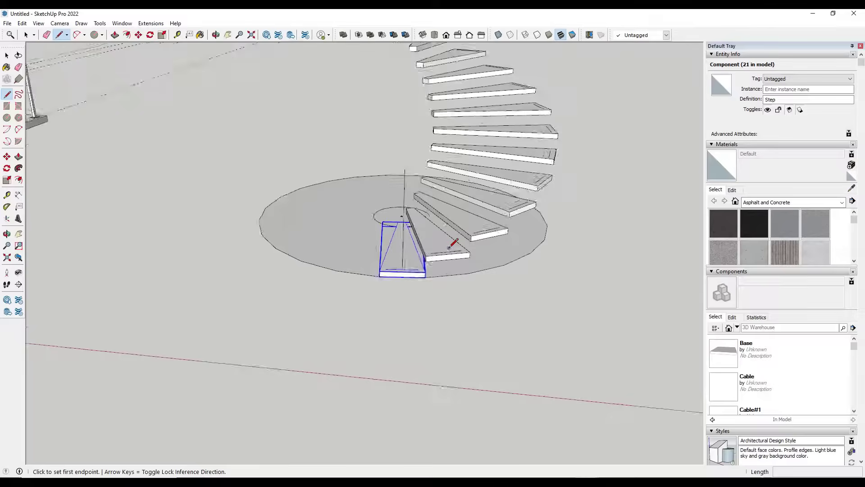
{"action": "left_click", "coordinate": [446, 252]}
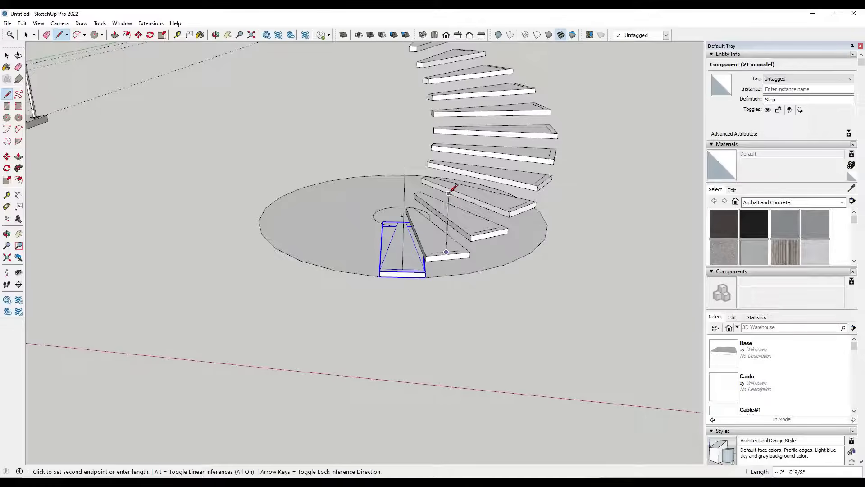
{"action": "scroll", "coordinate": [455, 97], "scroll_direction": "down", "scroll_amount": 3}
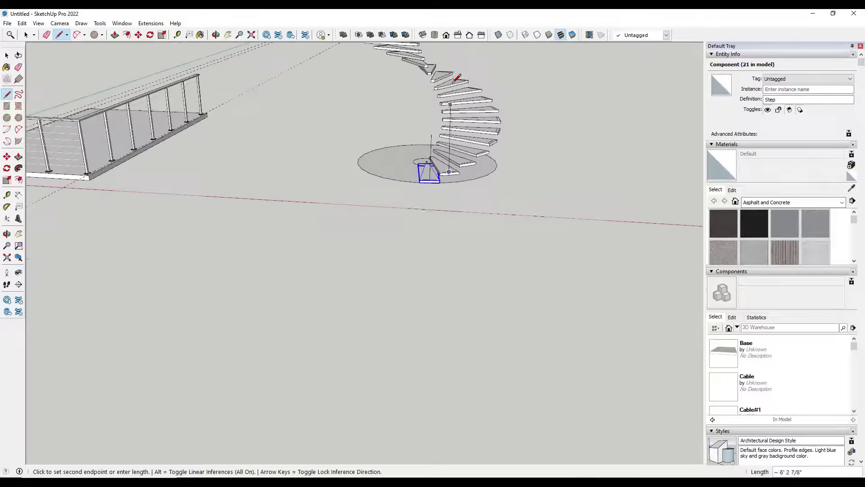
{"action": "scroll", "coordinate": [455, 95], "scroll_direction": "down", "scroll_amount": 1}
{"action": "key", "text": "space"}
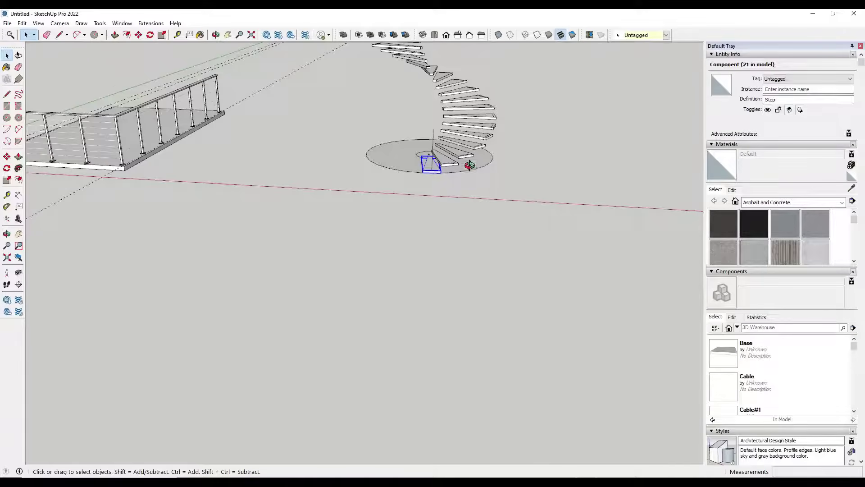
- Erase the vertical line standing on the lowest stair step
{"action": "middle_click_drag", "start_coordinate": [473, 168], "coordinate": [432, 169]}
{"action": "key", "text": "e"}
{"action": "left_click", "coordinate": [434, 143]}
{"action": "key", "text": "space"}
- Inside the lowest step component, draw a 36" vertical line up from the midpoint of the inset line near its outer edge
{"action": "scroll", "coordinate": [425, 170], "scroll_direction": "up", "scroll_amount": 3}
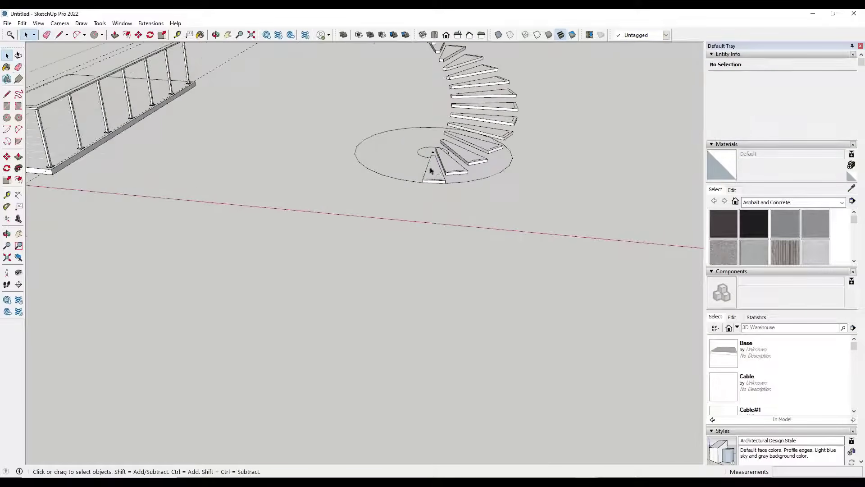
{"action": "double_click", "coordinate": [434, 170]}
{"action": "scroll", "coordinate": [415, 202], "scroll_direction": "down", "scroll_amount": 1}
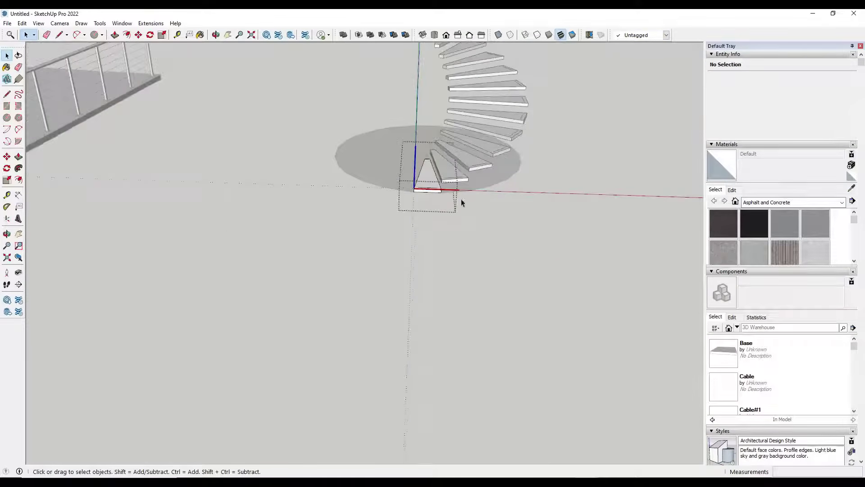
{"action": "scroll", "coordinate": [446, 169], "scroll_direction": "up", "scroll_amount": 3}
{"action": "key", "text": "l"}
{"action": "left_click", "coordinate": [395, 196]}
{"action": "middle_click_drag", "start_coordinate": [395, 194], "coordinate": [399, 178]}
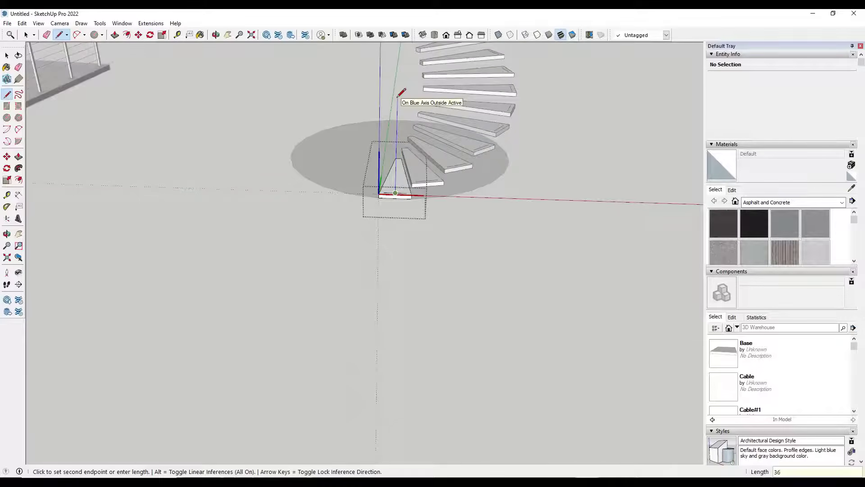
{"action": "key", "text": "o"}
{"action": "left_click_drag", "start_coordinate": [428, 122], "coordinate": [490, 92]}
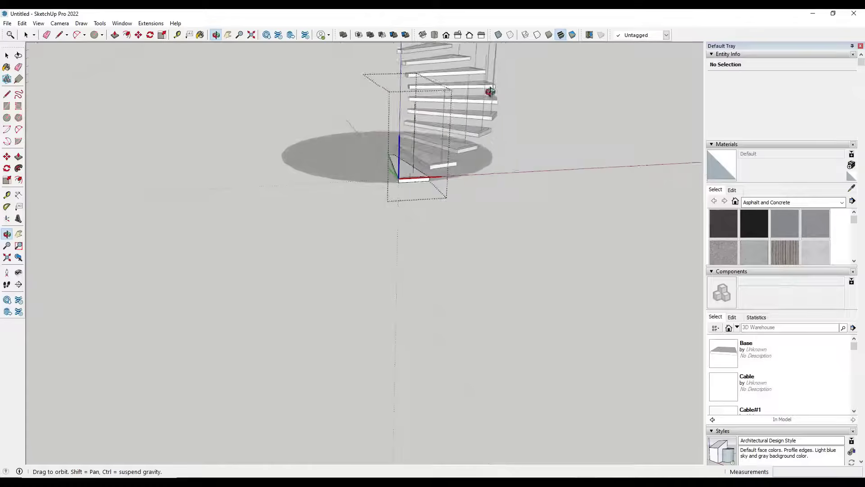
{"action": "key", "text": "space"}
{"action": "scroll", "coordinate": [408, 191], "scroll_direction": "down", "scroll_amount": 5}
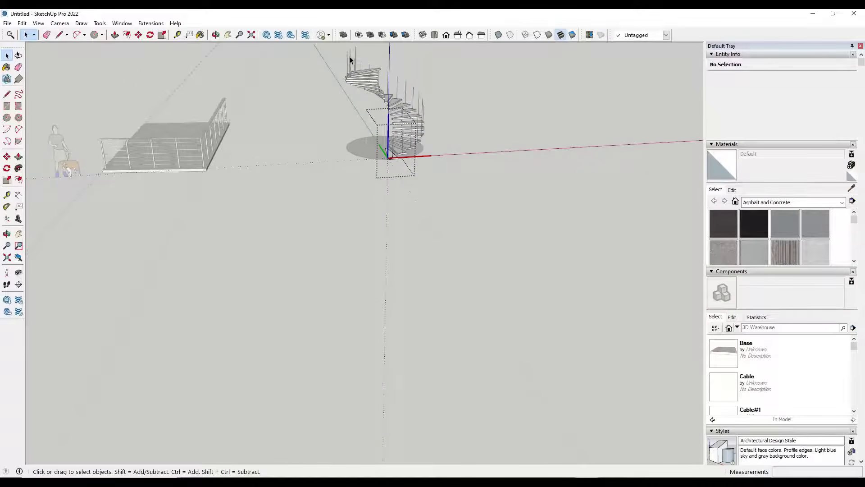
- Connect the top of the outer vertical line to the top of the next step's vertical line with a sloped handrail line
{"action": "scroll", "coordinate": [411, 135], "scroll_direction": "up", "scroll_amount": 3}
{"action": "scroll", "coordinate": [411, 135], "scroll_direction": "up", "scroll_amount": 4}
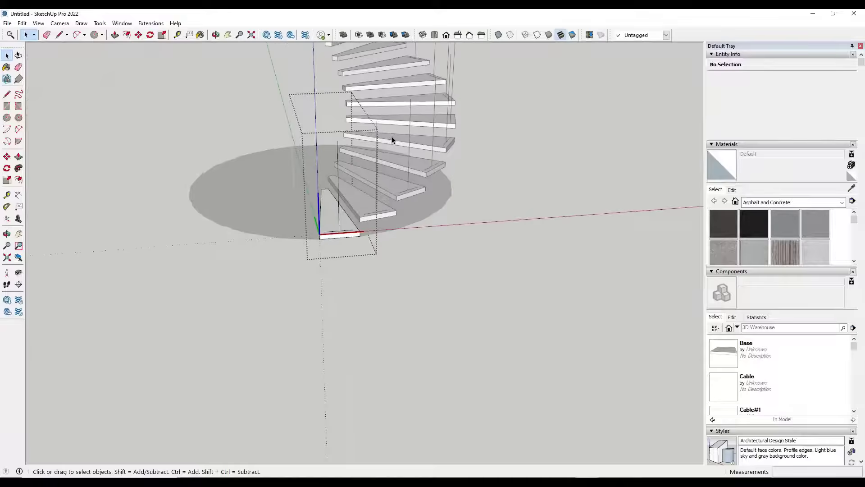
{"action": "key", "text": "l"}
{"action": "left_click", "coordinate": [337, 141]}
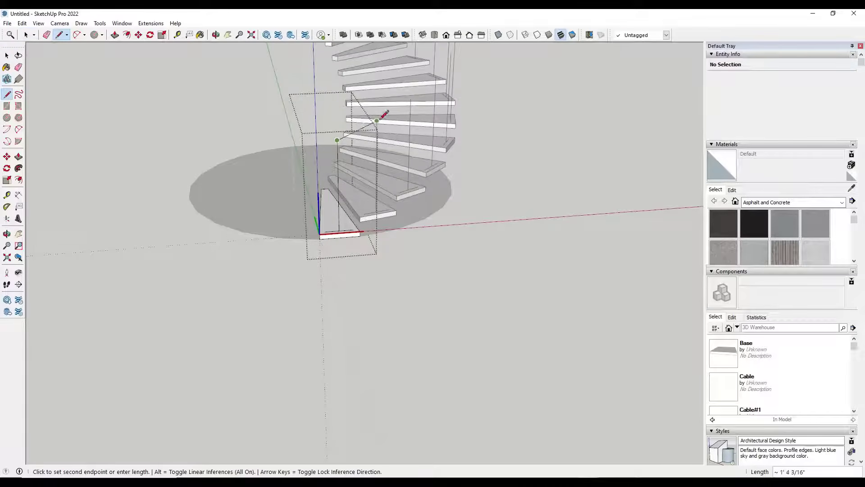
{"action": "scroll", "coordinate": [437, 247], "scroll_direction": "down", "scroll_amount": 8}
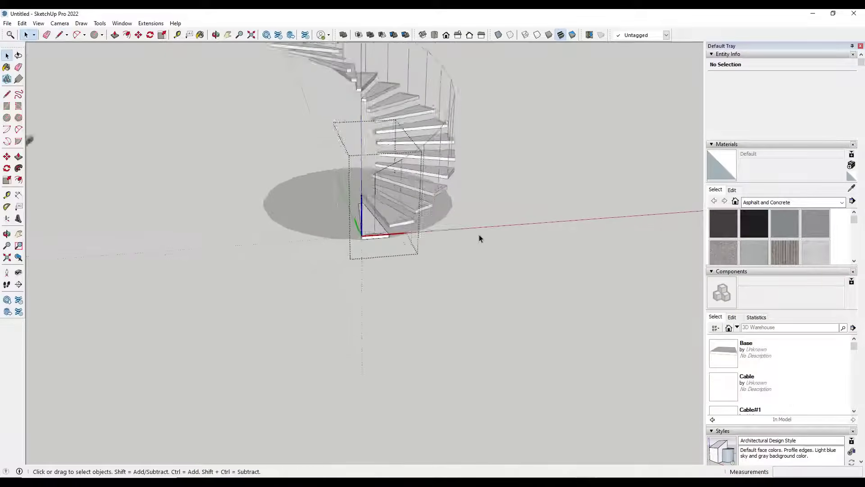
{"action": "middle_click_drag", "start_coordinate": [455, 234], "coordinate": [478, 178]}
{"action": "key", "text": "space"}
{"action": "scroll", "coordinate": [413, 197], "scroll_direction": "up", "scroll_amount": 10}
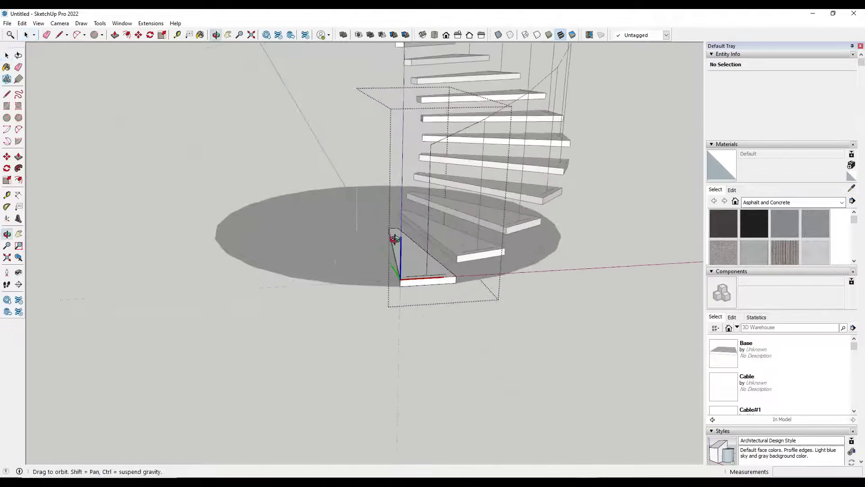
{"action": "key", "text": "l"}
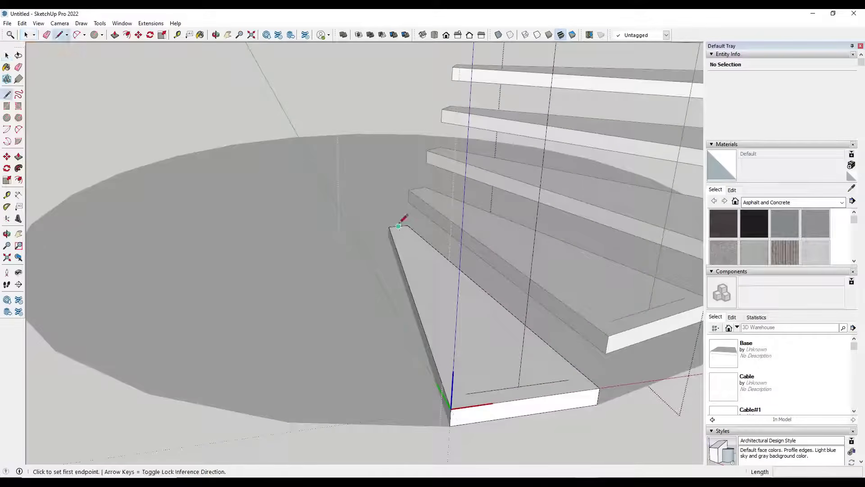
{"action": "left_click", "coordinate": [399, 226]}
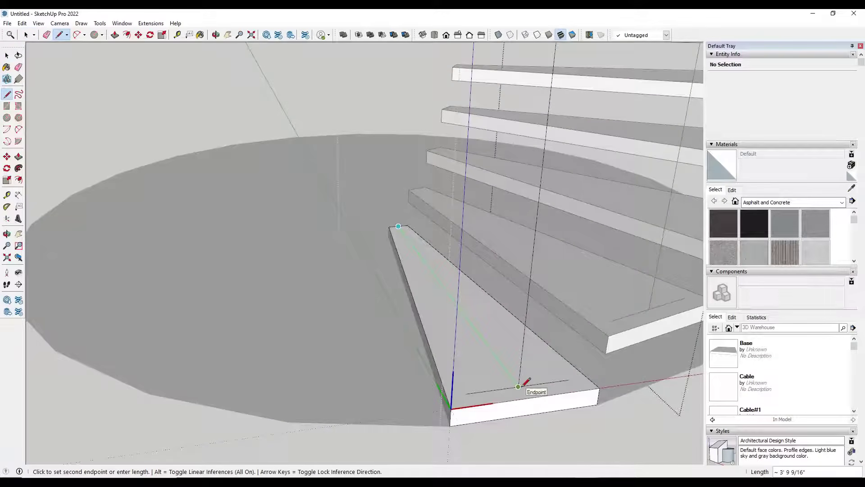
{"action": "key", "text": "space"}
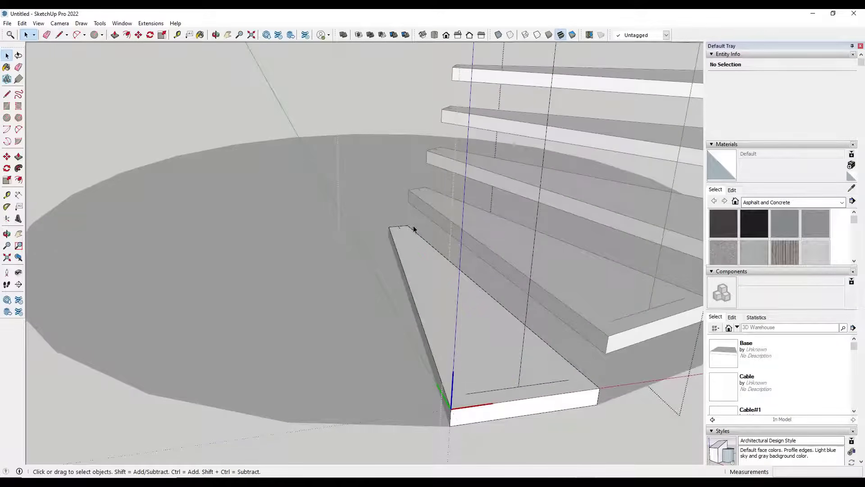
- Draw a 36" vertical line up from the lowest step's narrow inner end and connect its top to the next step's inner line
{"action": "key", "text": "l"}
{"action": "left_click", "coordinate": [400, 227]}
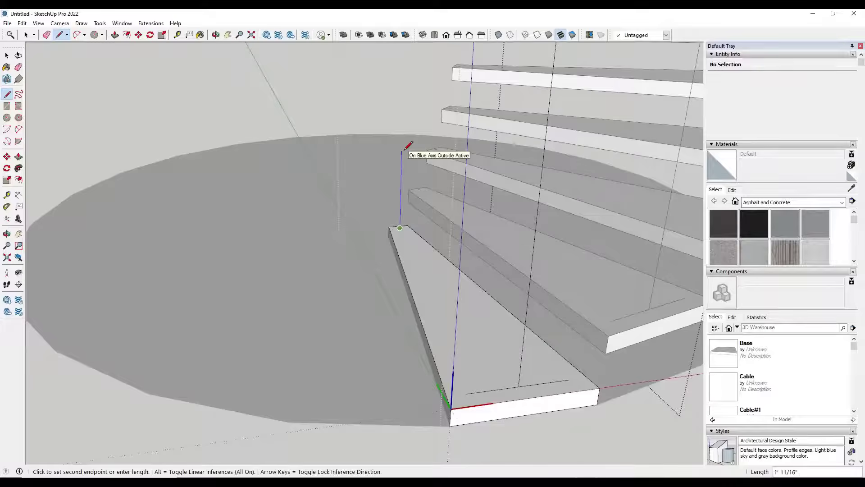
{"action": "type", "text": "36"}
{"action": "key", "text": "Return"}
{"action": "scroll", "coordinate": [403, 144], "scroll_direction": "down", "scroll_amount": 5}
{"action": "middle_click_drag", "start_coordinate": [464, 135], "coordinate": [422, 161]}
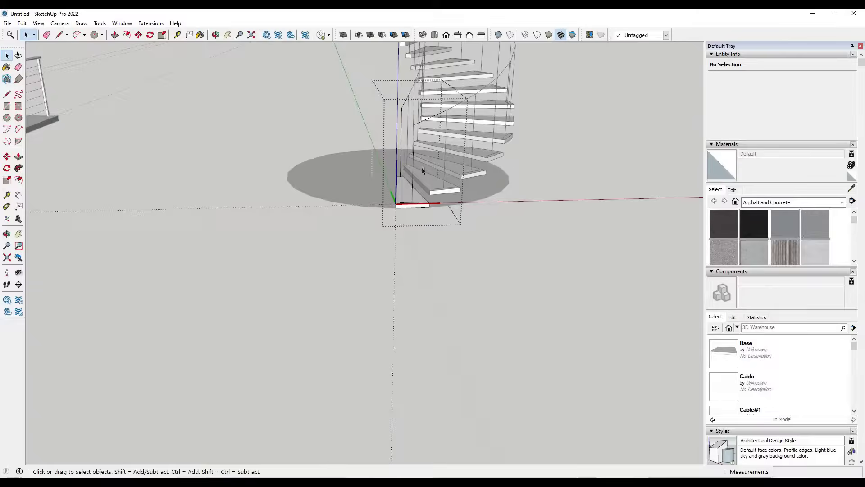
- Erase the inset line along the lowest step's outer edge, keeping the vertical line
{"action": "scroll", "coordinate": [422, 161], "scroll_direction": "up", "scroll_amount": 5}
{"action": "scroll", "coordinate": [412, 202], "scroll_direction": "up", "scroll_amount": 6}
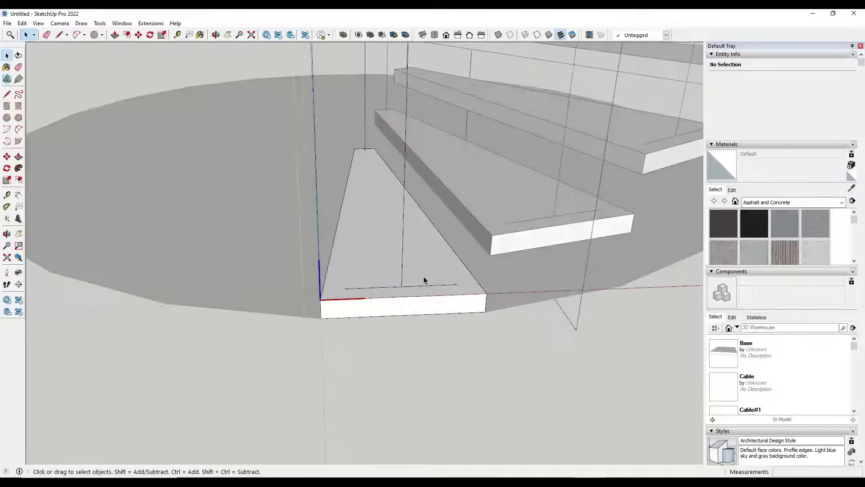
{"action": "key", "text": "e"}
{"action": "left_click_drag", "start_coordinate": [409, 286], "coordinate": [394, 283]}
- Try a circle of 1" radius centred on the base of the outer vertical line
{"action": "key", "text": "c"}
{"action": "scroll", "coordinate": [401, 282], "scroll_direction": "up", "scroll_amount": 3}
{"action": "left_click", "coordinate": [400, 285]}
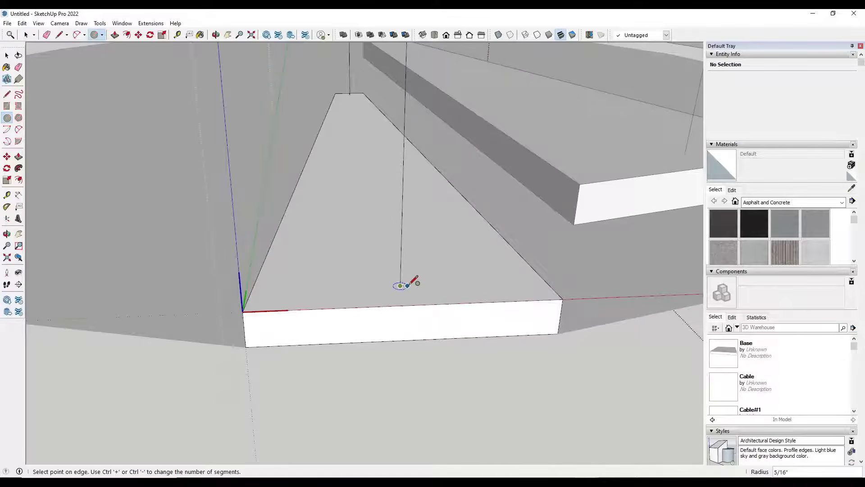
{"action": "left_click", "coordinate": [407, 283]}
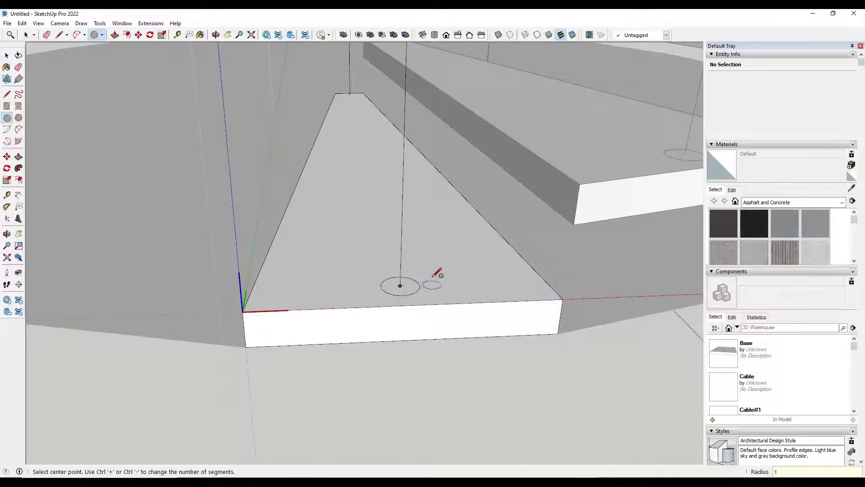
- Draw a smaller circle centred on the base of the outer vertical line as the rail profile
{"action": "left_click", "coordinate": [401, 285]}
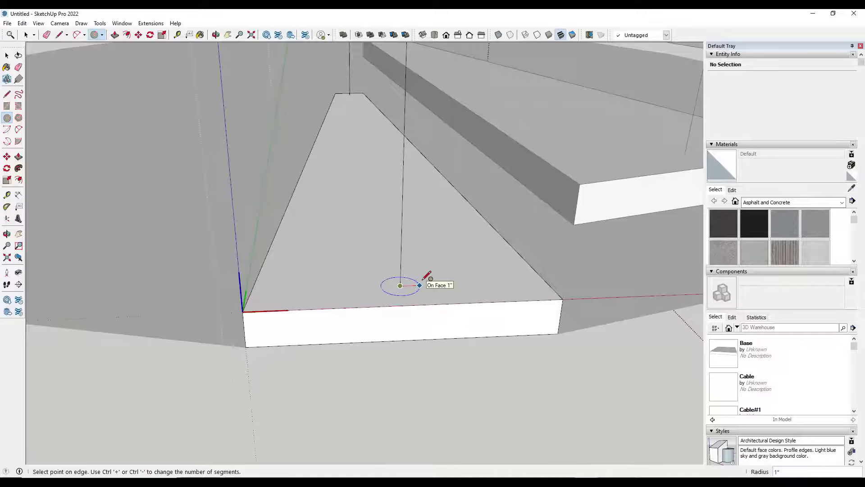
{"action": "key", "text": "Return"}
{"action": "key", "text": "space"}
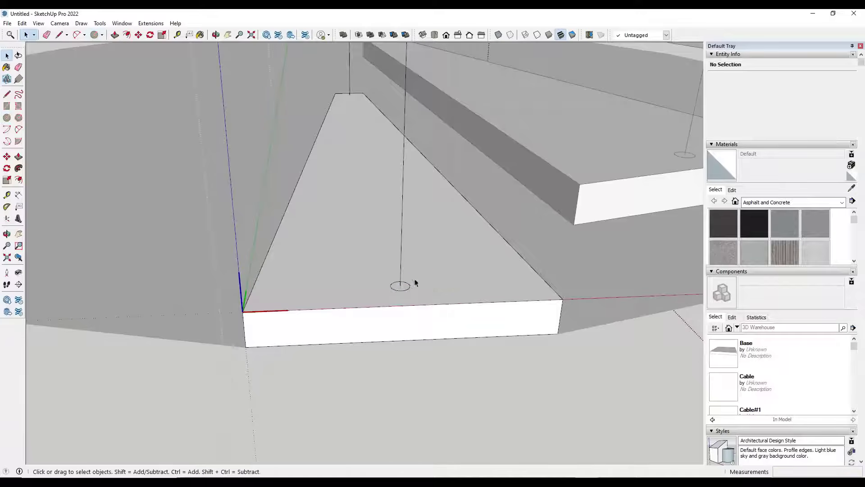
- Sweep the circle along the outer vertical line and sloped handrail line with Follow Me to form the round post and handrail
{"action": "scroll", "coordinate": [409, 266], "scroll_direction": "down", "scroll_amount": 5}
{"action": "left_click", "coordinate": [413, 131]}
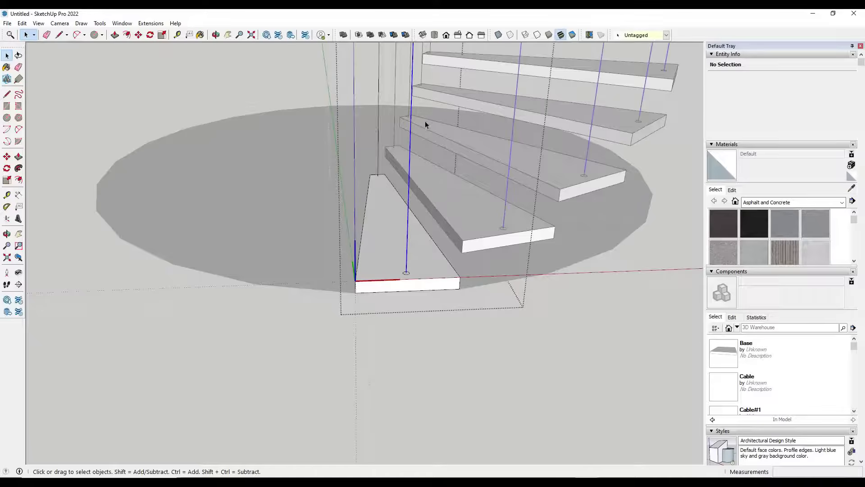
{"action": "middle_click_drag", "start_coordinate": [423, 123], "coordinate": [418, 190]}
{"action": "left_click", "coordinate": [418, 188], "text": "ctrl"}
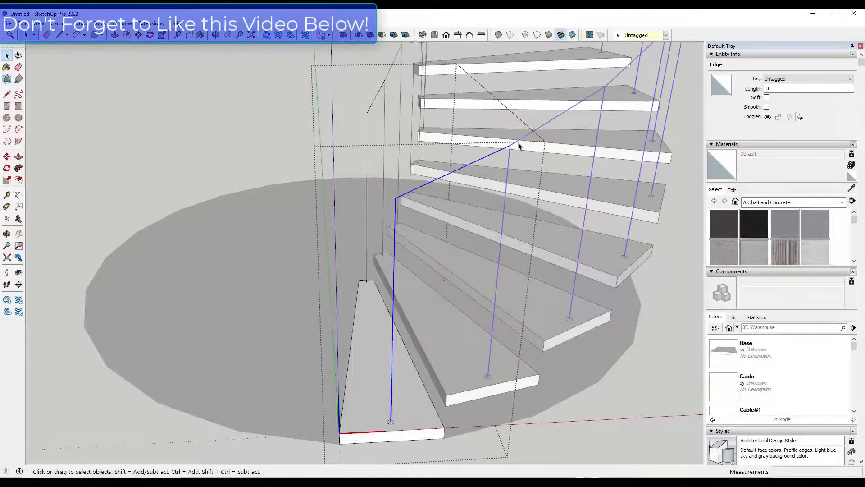
{"action": "scroll", "coordinate": [518, 147], "scroll_direction": "down", "scroll_amount": 2}
{"action": "scroll", "coordinate": [453, 320], "scroll_direction": "up", "scroll_amount": 4}
{"action": "left_click", "coordinate": [18, 169]}
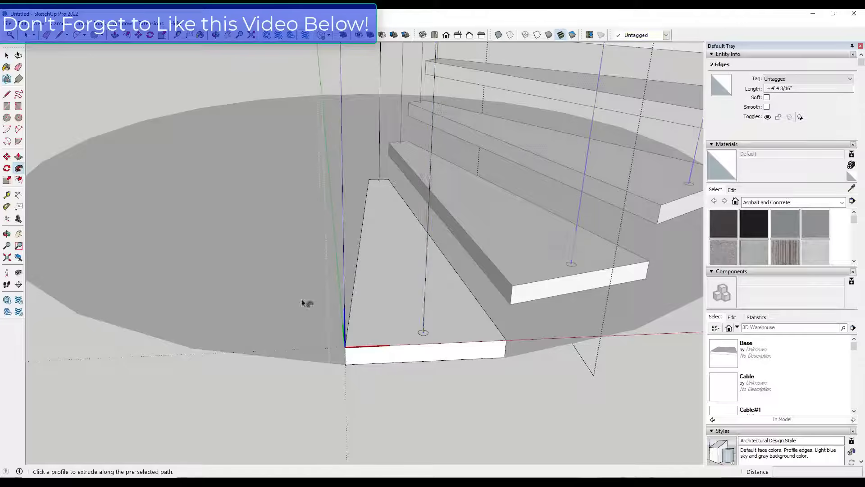
{"action": "left_click", "coordinate": [424, 336]}
{"action": "scroll", "coordinate": [425, 339], "scroll_direction": "down", "scroll_amount": 10}
{"action": "key", "text": "space"}
- Open the lowest step component and hide the seam edges where its handrail meets the next step's post
{"action": "middle_click_drag", "start_coordinate": [520, 333], "coordinate": [453, 231]}
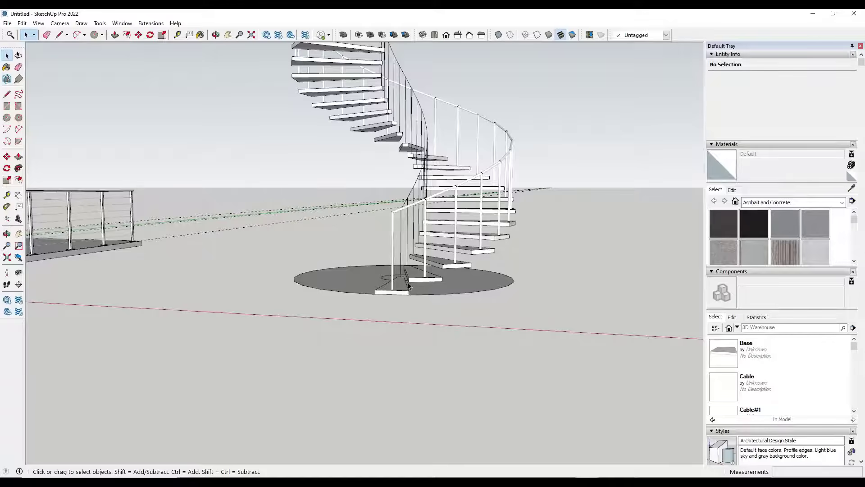
{"action": "middle_click_drag", "start_coordinate": [410, 283], "coordinate": [405, 285]}
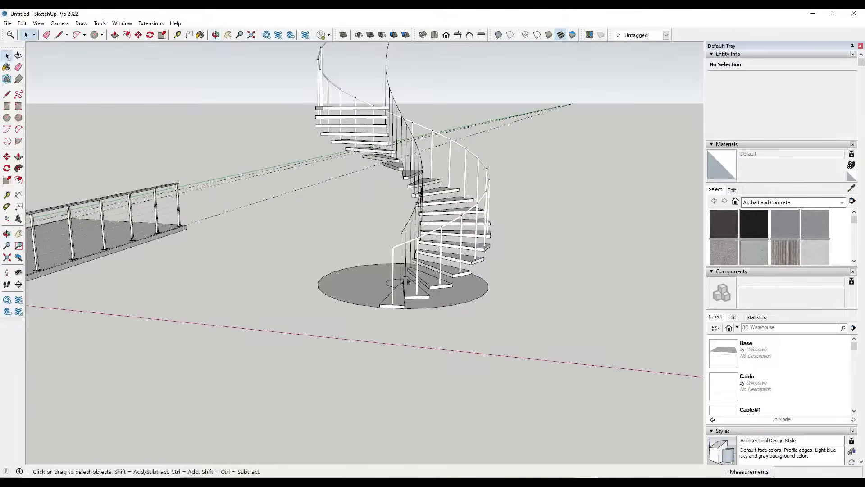
{"action": "scroll", "coordinate": [410, 260], "scroll_direction": "up", "scroll_amount": 4}
{"action": "scroll", "coordinate": [409, 260], "scroll_direction": "down", "scroll_amount": 3}
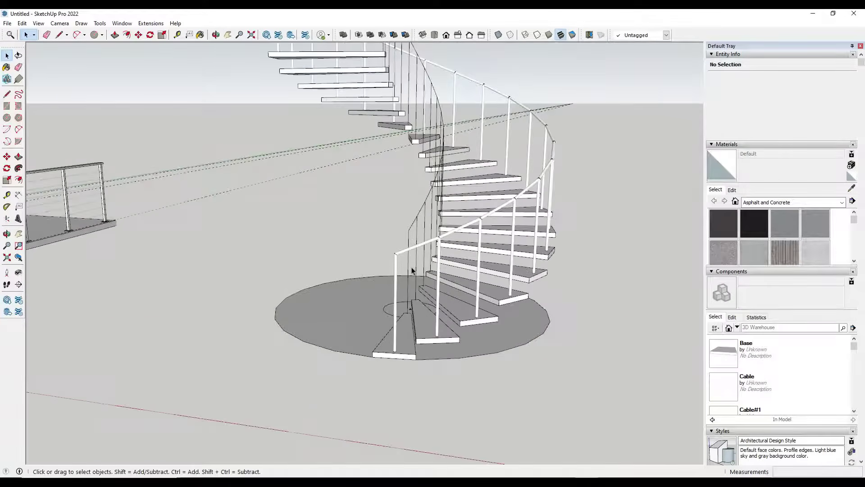
{"action": "scroll", "coordinate": [413, 271], "scroll_direction": "up", "scroll_amount": 5}
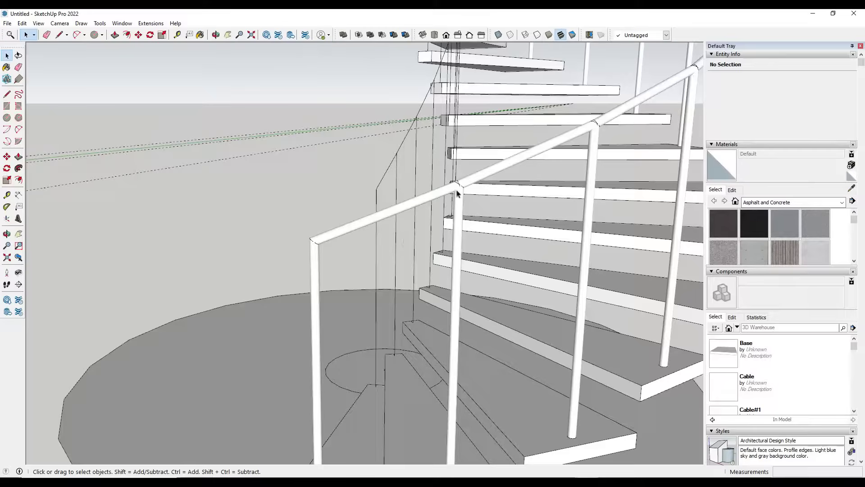
{"action": "double_click", "coordinate": [441, 193]}
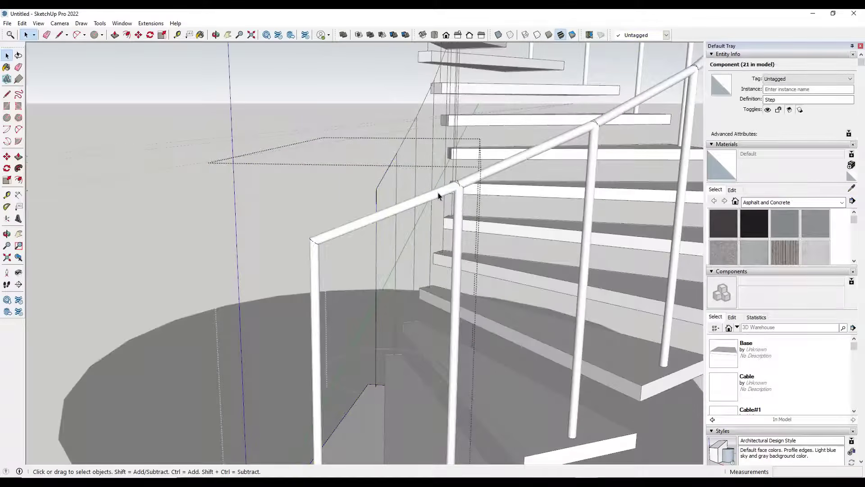
{"action": "scroll", "coordinate": [458, 184], "scroll_direction": "up", "scroll_amount": 2}
{"action": "scroll", "coordinate": [459, 185], "scroll_direction": "up", "scroll_amount": 2}
{"action": "key", "text": "e"}
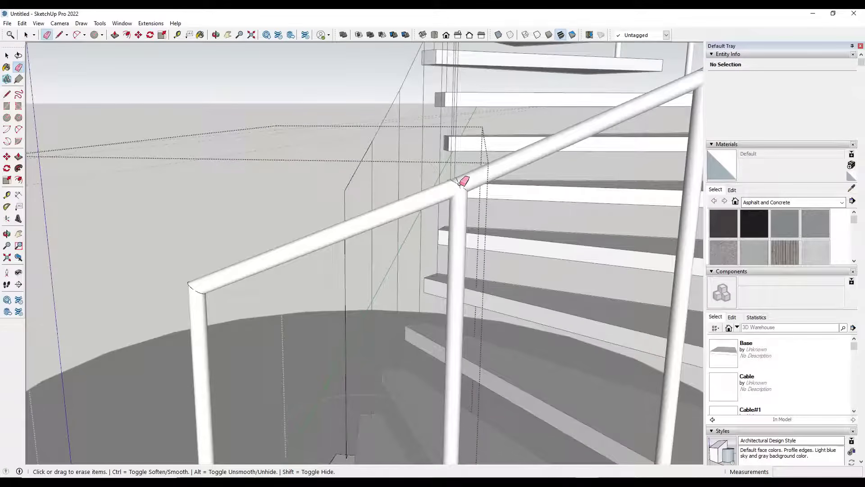
{"action": "key", "text": "shift"}
{"action": "mouse_move", "coordinate": [453, 182]}
{"action": "left_mouse_down"}
{"action": "mouse_move", "coordinate": [460, 183]}
{"action": "mouse_move", "coordinate": [450, 180]}
{"action": "left_mouse_up"}
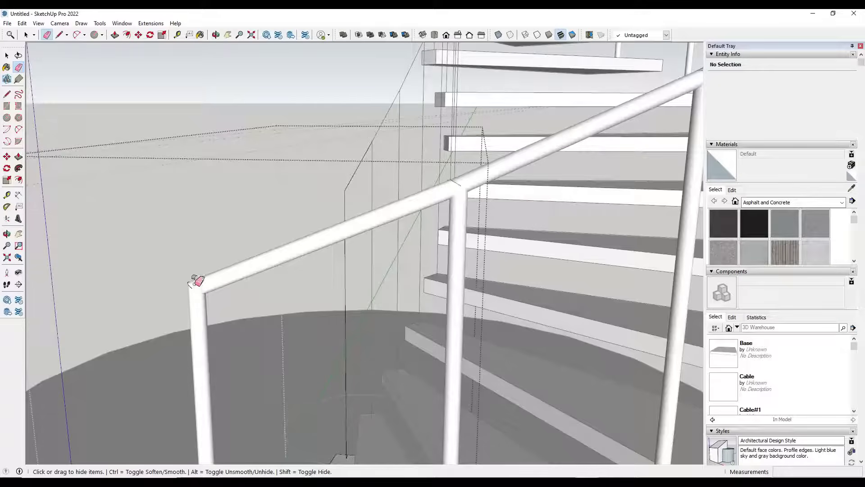
- Hide the seam edges at the corner where the lowest post meets the handrail, working around both sides
{"action": "middle_click_drag", "start_coordinate": [194, 285], "coordinate": [499, 282]}
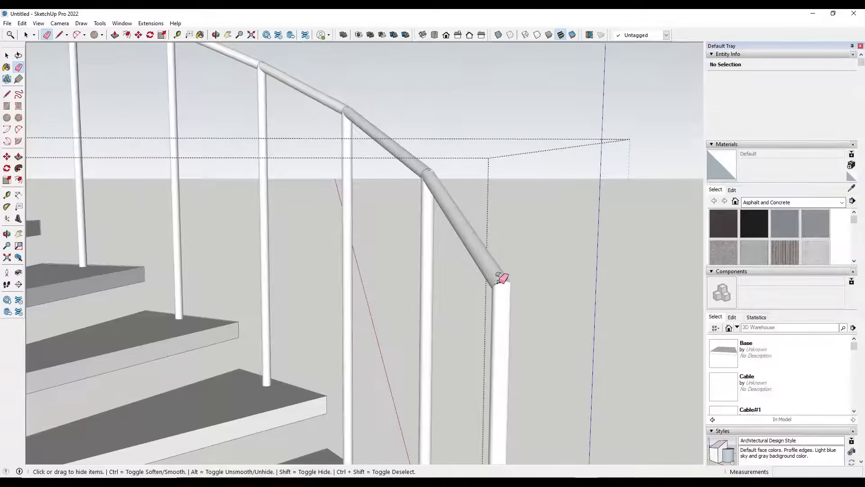
{"action": "left_click_drag", "start_coordinate": [495, 280], "coordinate": [495, 282]}
{"action": "mouse_move", "coordinate": [495, 282]}
{"action": "middle_mouse_down"}
{"action": "mouse_move", "coordinate": [534, 274]}
{"action": "mouse_move", "coordinate": [554, 340]}
{"action": "mouse_move", "coordinate": [429, 358]}
{"action": "mouse_move", "coordinate": [363, 345]}
{"action": "middle_mouse_up"}
{"action": "scroll", "coordinate": [498, 309], "scroll_direction": "down", "scroll_amount": 6}
- Load Railing Assembly 6 from the Profile Builder 3 Assembly Examples library
{"action": "middle_click_drag", "start_coordinate": [495, 291], "coordinate": [265, 245]}
{"action": "scroll", "coordinate": [268, 244], "scroll_direction": "down", "scroll_amount": 2}
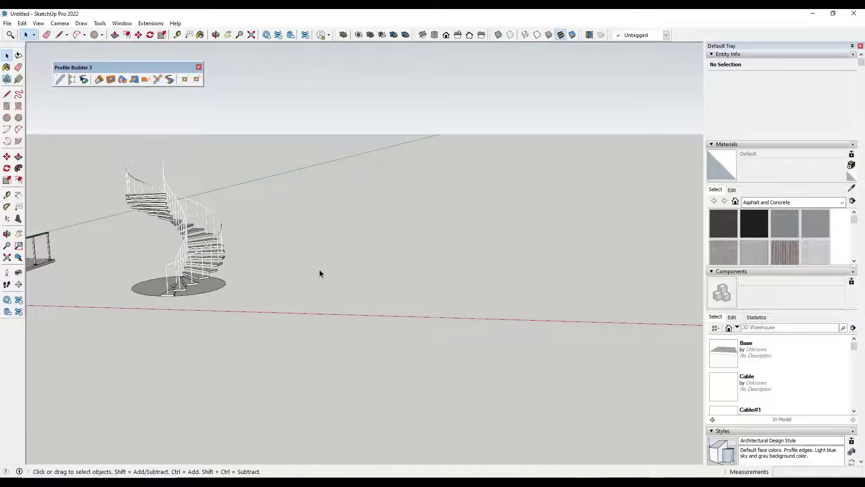
{"action": "scroll", "coordinate": [318, 272], "scroll_direction": "up", "scroll_amount": 5}
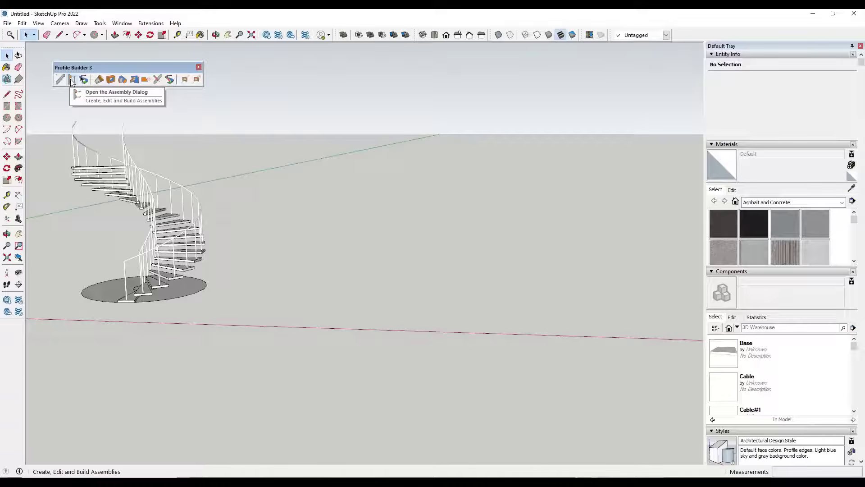
{"action": "left_click", "coordinate": [72, 80]}
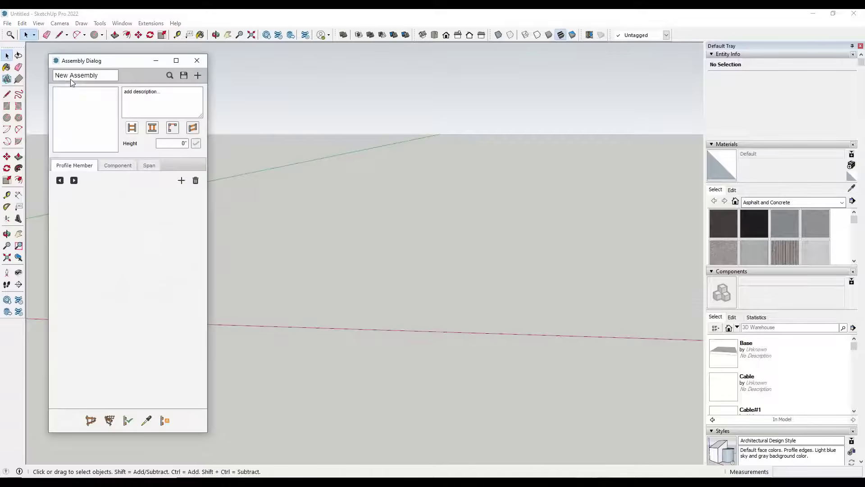
{"action": "left_click", "coordinate": [170, 75]}
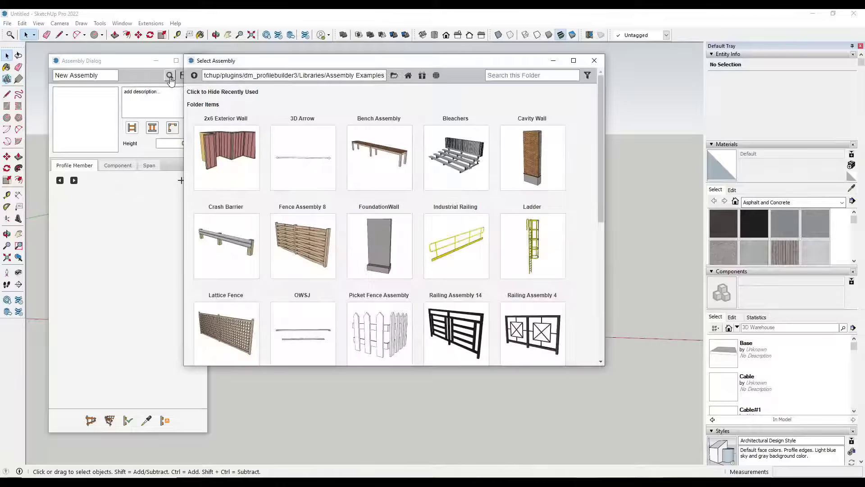
{"action": "scroll", "coordinate": [449, 256], "scroll_direction": "down", "scroll_amount": 2}
{"action": "scroll", "coordinate": [449, 256], "scroll_direction": "down", "scroll_amount": 4}
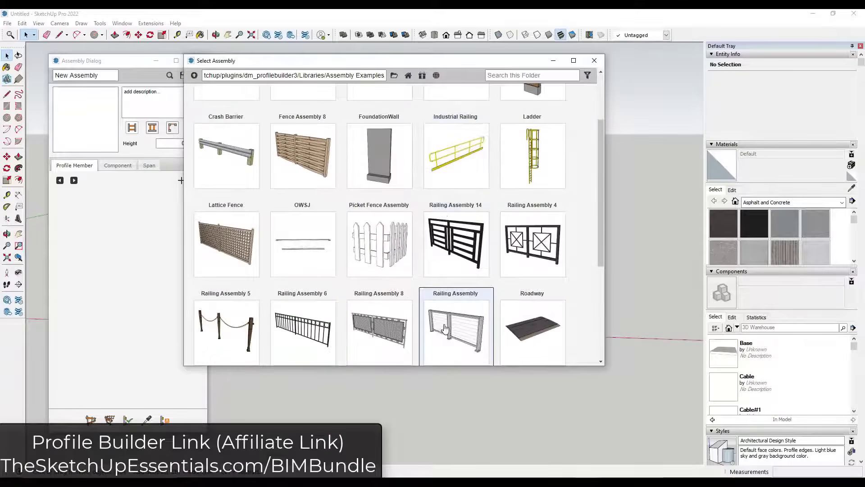
{"action": "double_click", "coordinate": [313, 158]}
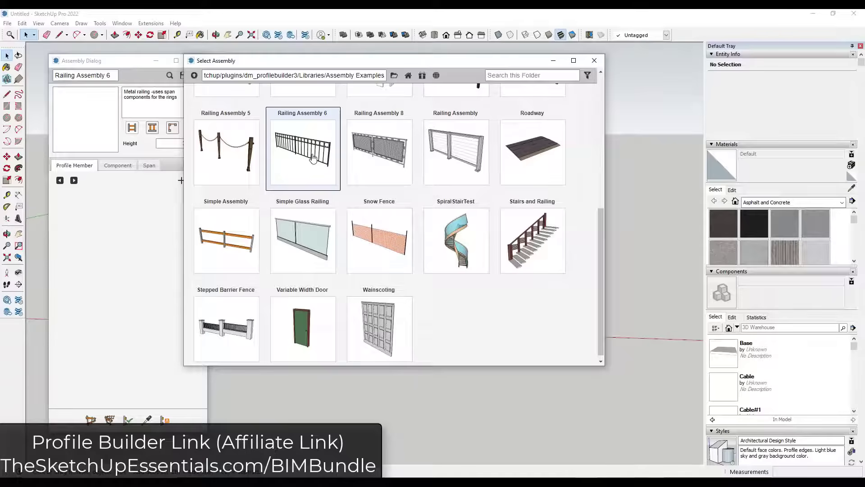
- Draw a connected three-segment zigzag line path, about 50' long in total, on the open ground beside the spiral stair
{"action": "middle_click_drag", "start_coordinate": [325, 269], "coordinate": [328, 294]}
{"action": "key", "text": "l"}
{"action": "left_click", "coordinate": [318, 310]}
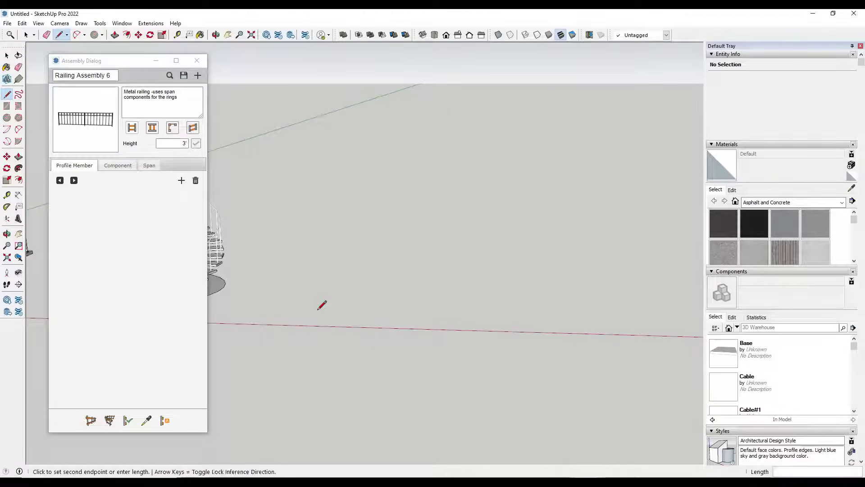
{"action": "left_click", "coordinate": [474, 314]}
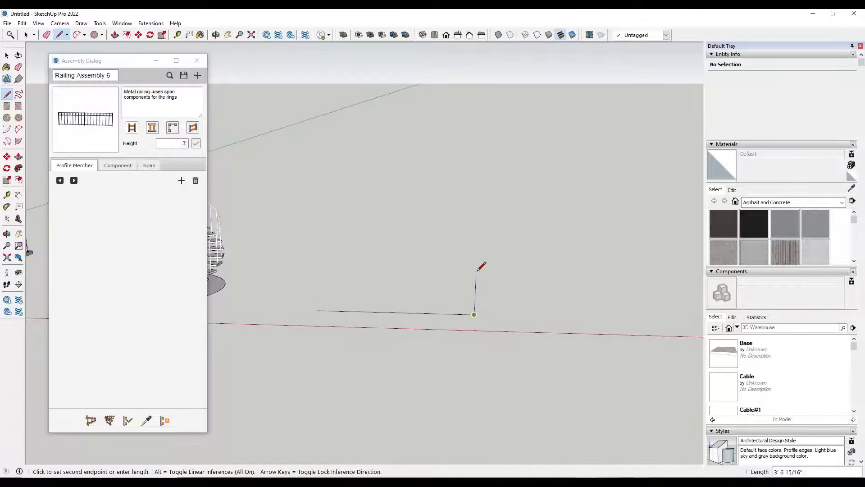
{"action": "middle_click_drag", "start_coordinate": [499, 261], "coordinate": [365, 268]}
{"action": "left_click", "coordinate": [519, 266]}
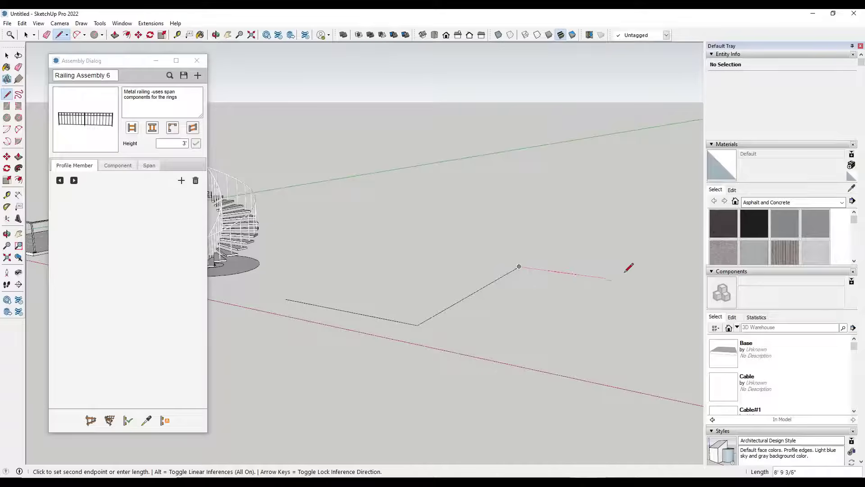
{"action": "left_click", "coordinate": [639, 273]}
{"action": "key", "text": "space"}
- Build the Railing Assembly 6 along the three selected path edges and check its corner
{"action": "left_click_drag", "start_coordinate": [569, 241], "coordinate": [367, 368]}
{"action": "middle_click_drag", "start_coordinate": [367, 368], "coordinate": [388, 348]}
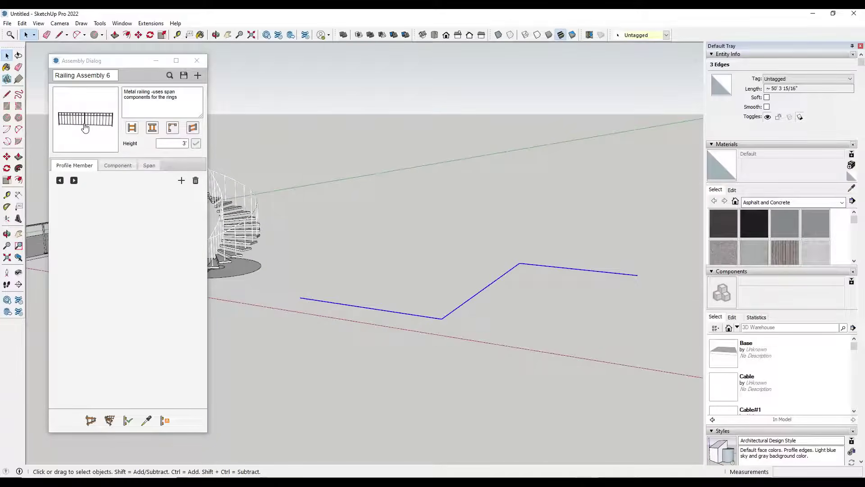
{"action": "left_click", "coordinate": [110, 420]}
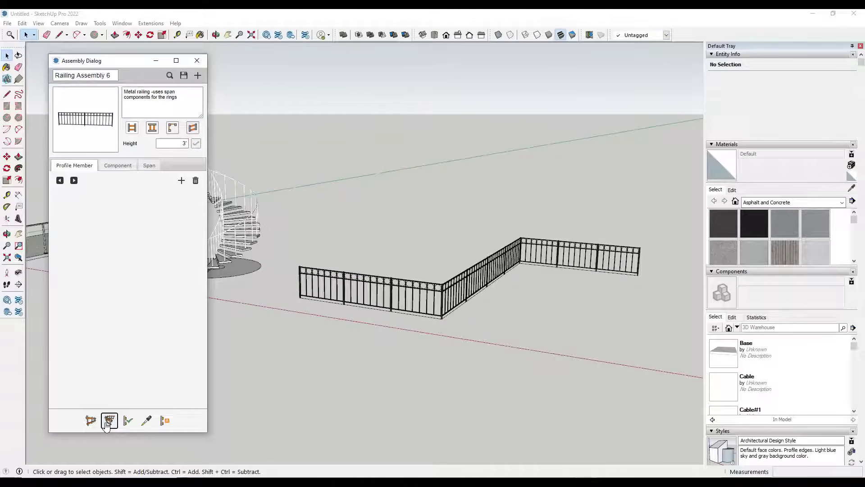
{"action": "scroll", "coordinate": [431, 313], "scroll_direction": "up", "scroll_amount": 10}
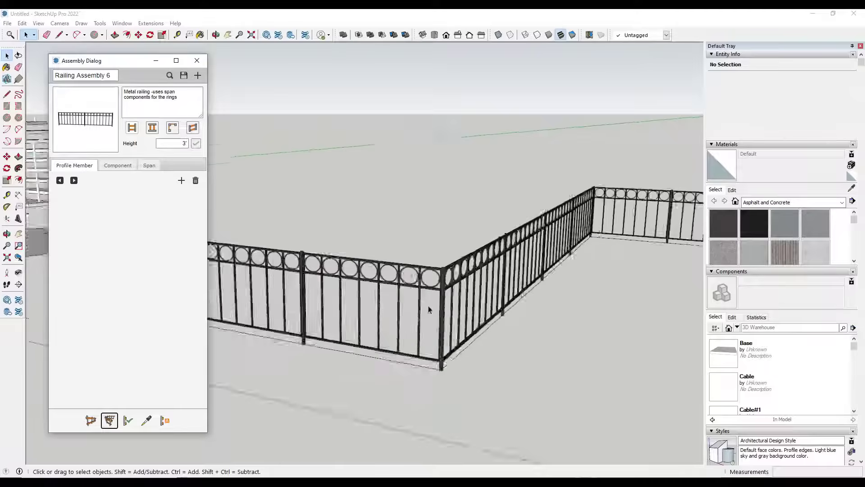
{"action": "mouse_move", "coordinate": [431, 313]}
{"action": "middle_mouse_down"}
{"action": "mouse_move", "coordinate": [413, 305]}
{"action": "mouse_move", "coordinate": [444, 308]}
{"action": "middle_mouse_up"}
{"action": "scroll", "coordinate": [414, 306], "scroll_direction": "down", "scroll_amount": 6}
{"action": "scroll", "coordinate": [436, 293], "scroll_direction": "down", "scroll_amount": 4}
{"action": "scroll", "coordinate": [444, 294], "scroll_direction": "down", "scroll_amount": 2}
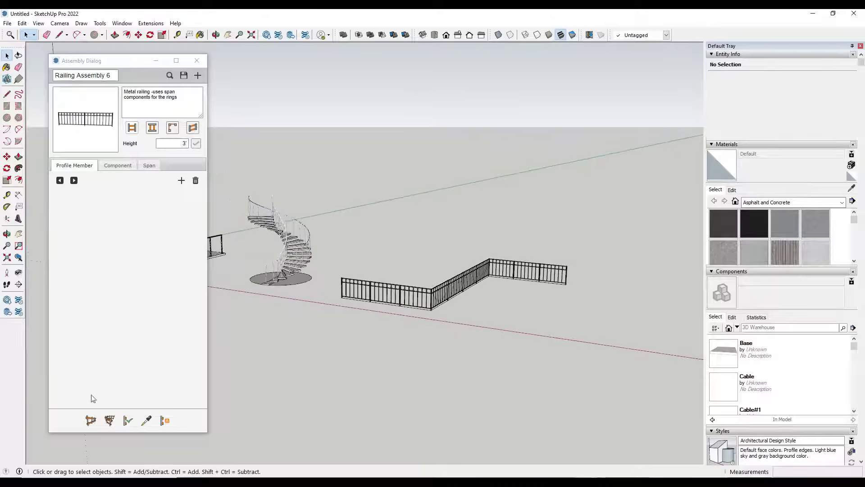
- Draw a two-leg L-shaped railing directly with Railing Assembly 6 in front of the zigzag railing
{"action": "left_click", "coordinate": [90, 420]}
{"action": "left_click", "coordinate": [473, 323]}
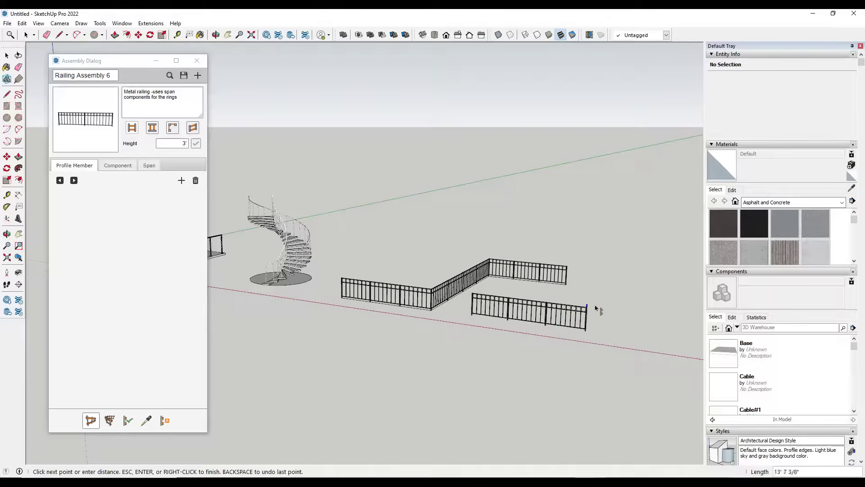
{"action": "left_click", "coordinate": [611, 302]}
{"action": "key", "text": "Escape"}
{"action": "middle_click_drag", "start_coordinate": [631, 311], "coordinate": [482, 305]}
{"action": "scroll", "coordinate": [481, 305], "scroll_direction": "up", "scroll_amount": 3}
{"action": "middle_click_drag", "start_coordinate": [530, 318], "coordinate": [161, 84]}
- Load the wire railing assembly, listed as Railing Assembly, from the Assembly Examples library
{"action": "left_click", "coordinate": [169, 75]}
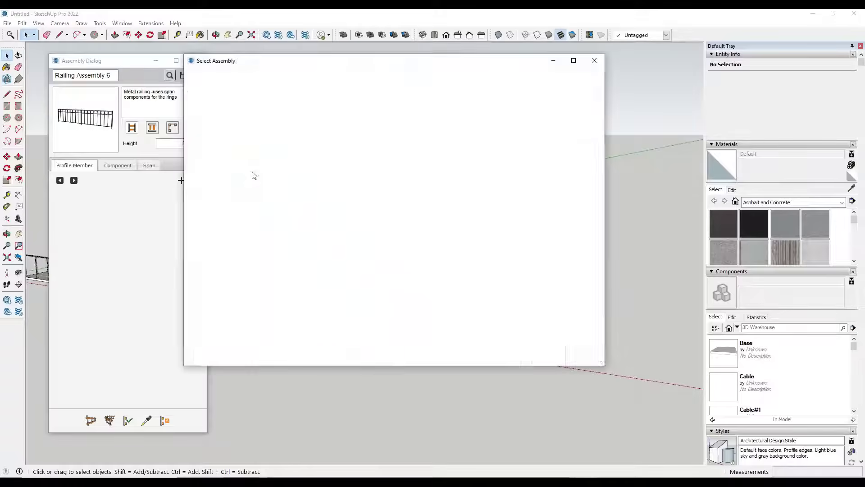
{"action": "scroll", "coordinate": [405, 252], "scroll_direction": "down", "scroll_amount": 5}
{"action": "scroll", "coordinate": [415, 271], "scroll_direction": "down", "scroll_amount": 1}
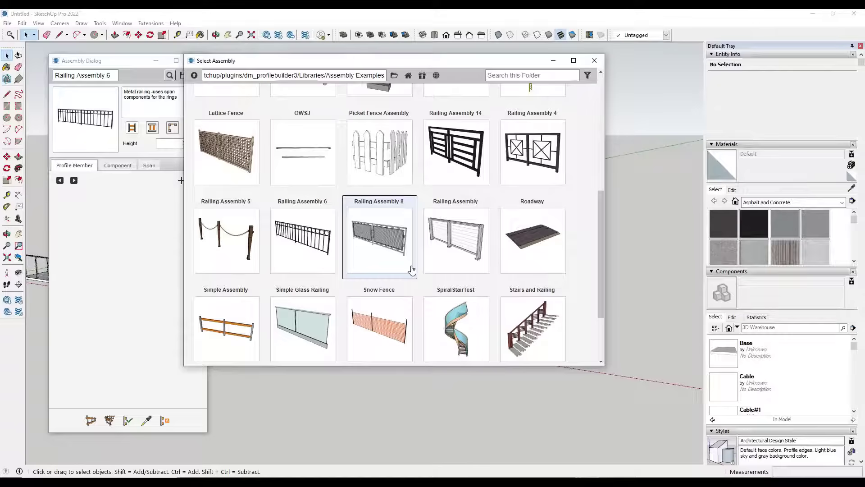
{"action": "double_click", "coordinate": [456, 246]}
{"action": "scroll", "coordinate": [451, 265], "scroll_direction": "down", "scroll_amount": 2}
{"action": "scroll", "coordinate": [492, 320], "scroll_direction": "up", "scroll_amount": 2}
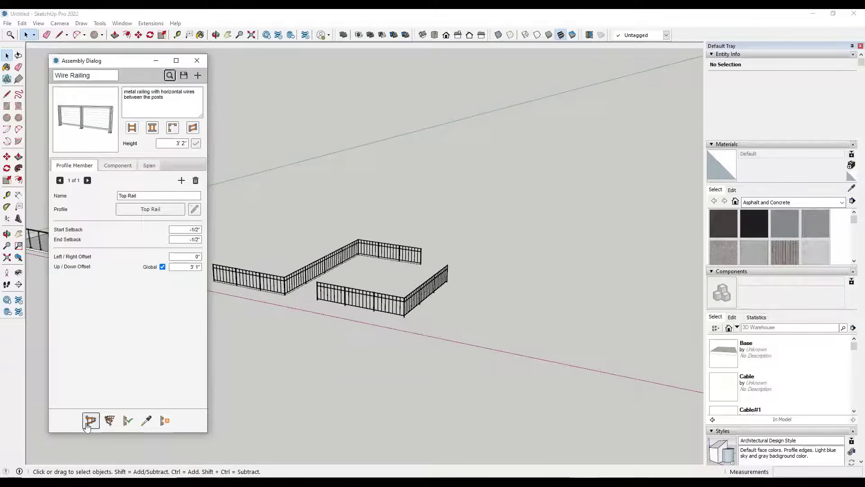
- Draw a two-leg wire railing on the open ground beyond the L-shaped metal railing
{"action": "left_click", "coordinate": [91, 420]}
{"action": "left_click", "coordinate": [455, 332]}
{"action": "left_click", "coordinate": [495, 288]}
{"action": "left_click", "coordinate": [579, 303]}
{"action": "key", "text": "Escape"}
- Examine the wire railing's posts, rails and horizontal wires up close and from several sides
{"action": "scroll", "coordinate": [579, 304], "scroll_direction": "up", "scroll_amount": 2}
{"action": "middle_click_drag", "start_coordinate": [581, 315], "coordinate": [367, 261]}
{"action": "scroll", "coordinate": [309, 284], "scroll_direction": "up", "scroll_amount": 3}
{"action": "middle_click_drag", "start_coordinate": [298, 296], "coordinate": [593, 303]}
{"action": "scroll", "coordinate": [547, 304], "scroll_direction": "up", "scroll_amount": 4}
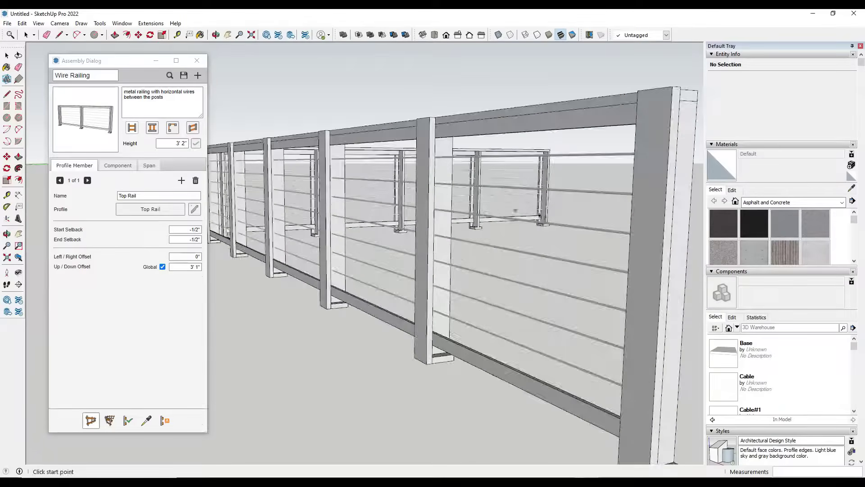
{"action": "scroll", "coordinate": [541, 274], "scroll_direction": "down", "scroll_amount": 5}
{"action": "middle_click_drag", "start_coordinate": [559, 309], "coordinate": [395, 301]}
{"action": "scroll", "coordinate": [446, 299], "scroll_direction": "down", "scroll_amount": 5}
{"action": "middle_click_drag", "start_coordinate": [451, 299], "coordinate": [428, 309]}
- Search 3D Warehouse for "profile builder railing", download the Brick Bench and Rail Assembly into the model and place it beside the wire railing
{"action": "left_click", "coordinate": [266, 36]}
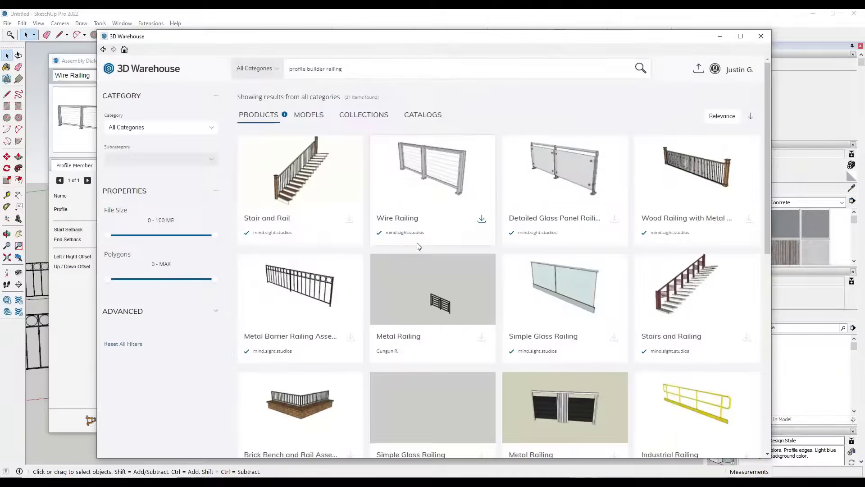
{"action": "scroll", "coordinate": [314, 202], "scroll_direction": "down", "scroll_amount": 5}
{"action": "left_click", "coordinate": [308, 183]}
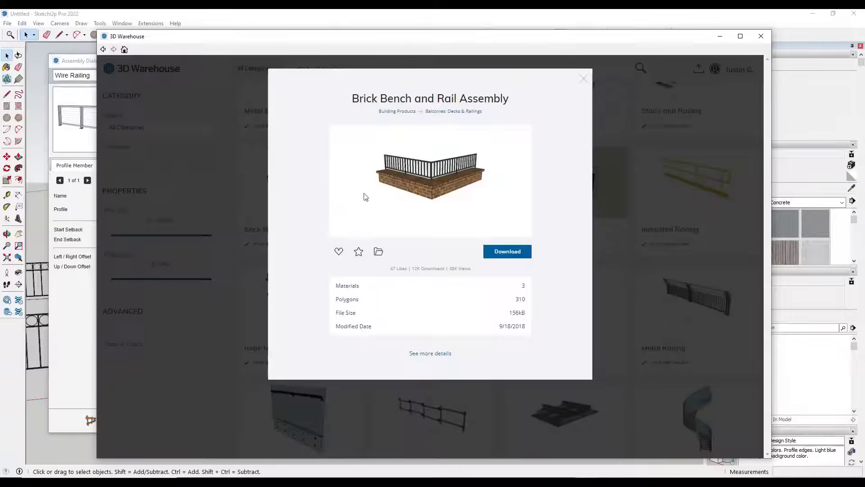
{"action": "left_click", "coordinate": [506, 254]}
{"action": "left_click", "coordinate": [406, 269]}
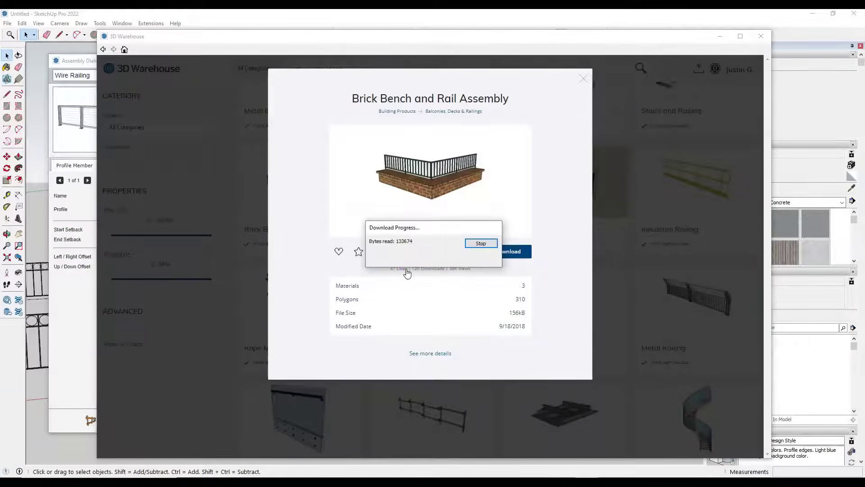
{"action": "left_click", "coordinate": [459, 286]}
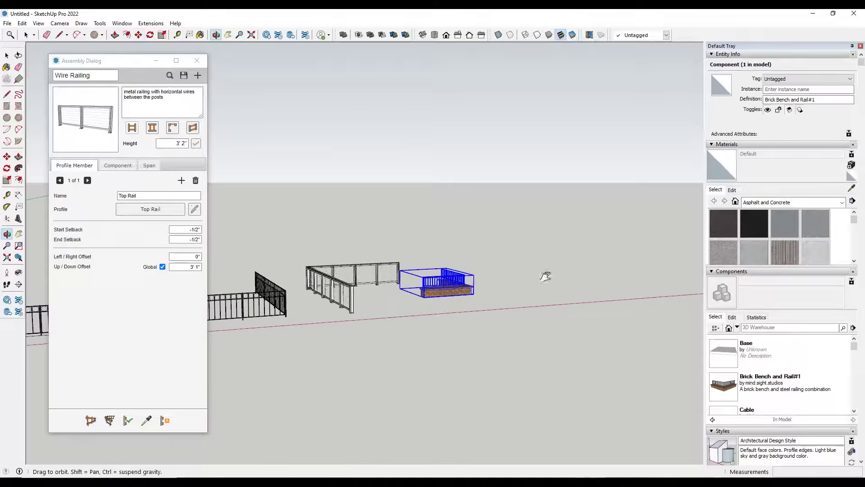
- Sample the Brick Bench and Rail assembly from the placed component into the Assembly Dialog
{"action": "scroll", "coordinate": [516, 300], "scroll_direction": "up", "scroll_amount": 5}
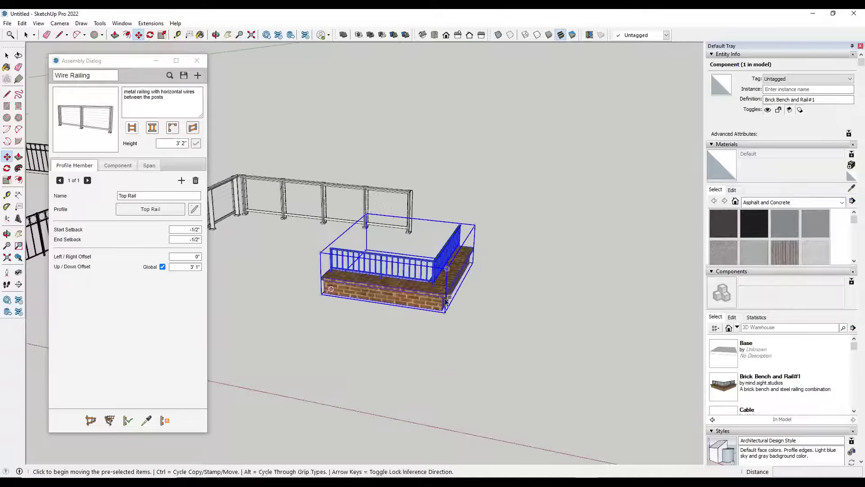
{"action": "left_click", "coordinate": [146, 420]}
{"action": "left_click", "coordinate": [426, 285]}
- Draw a three-leg zigzag Brick Bench and Rail beside the sample, with the last leg about 10' 1" long, and inspect its corners
{"action": "scroll", "coordinate": [387, 326], "scroll_direction": "down", "scroll_amount": 2}
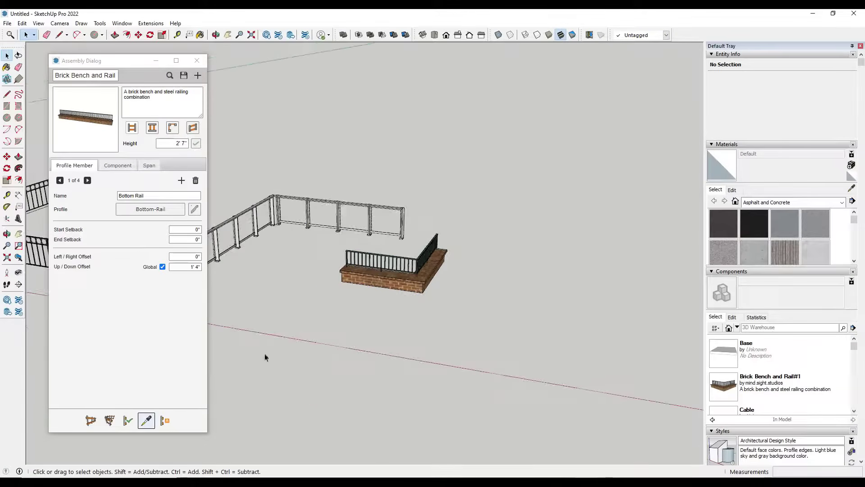
{"action": "left_click", "coordinate": [90, 419]}
{"action": "left_click", "coordinate": [483, 354]}
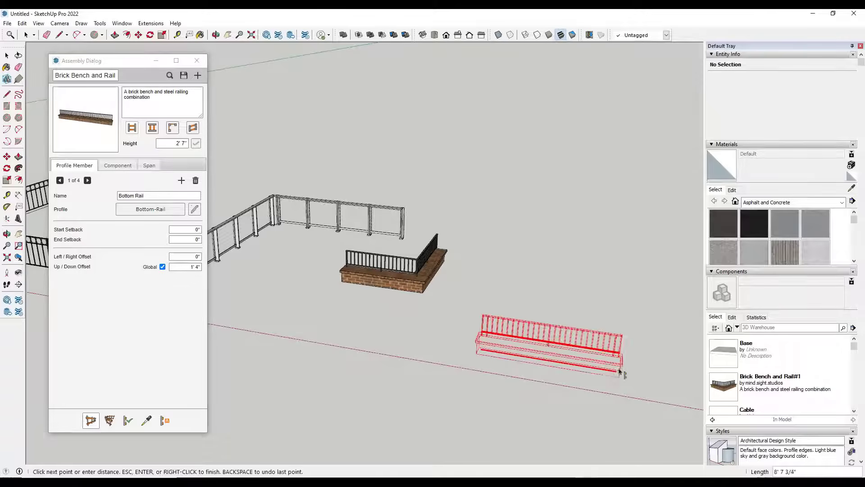
{"action": "left_click", "coordinate": [618, 293]}
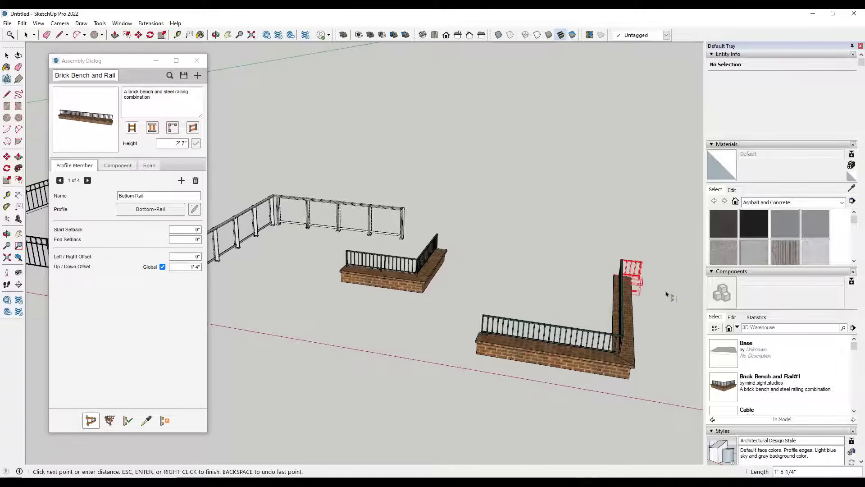
{"action": "middle_click_drag", "start_coordinate": [640, 297], "coordinate": [412, 296], "text": "shift"}
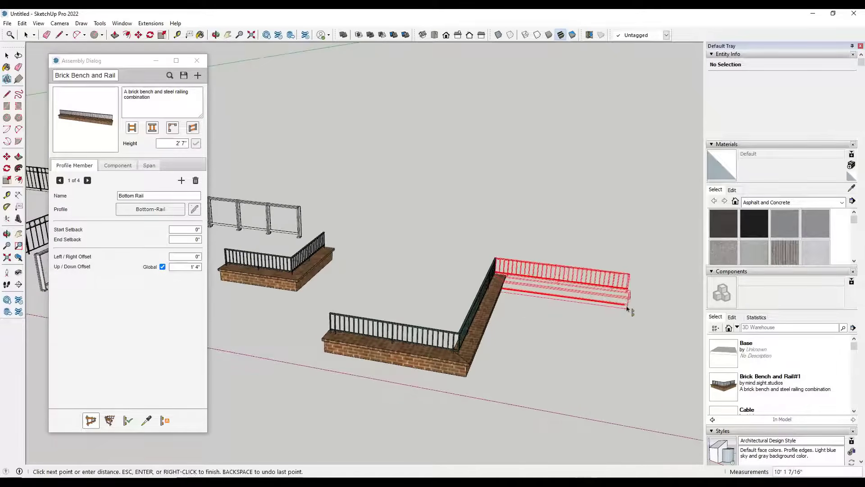
{"action": "double_click", "coordinate": [628, 307]}
{"action": "middle_click_drag", "start_coordinate": [614, 318], "coordinate": [487, 280]}
{"action": "scroll", "coordinate": [487, 280], "scroll_direction": "up", "scroll_amount": 8}
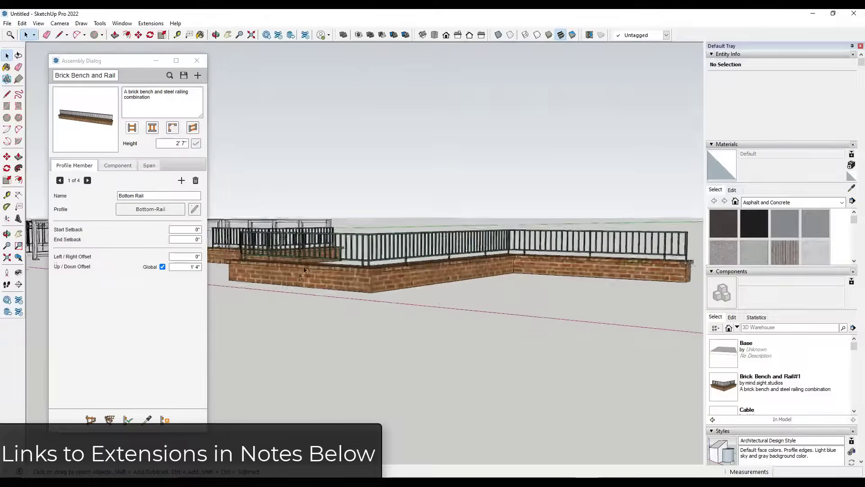
{"action": "scroll", "coordinate": [494, 291], "scroll_direction": "down", "scroll_amount": 8}
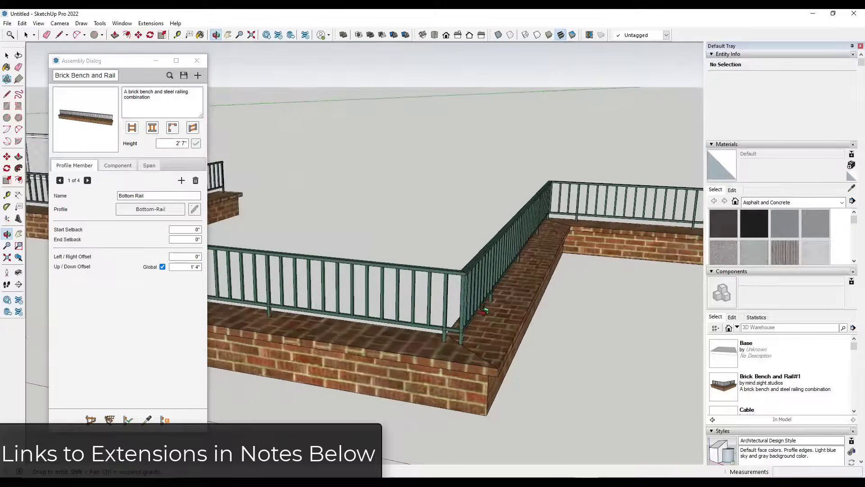
{"action": "scroll", "coordinate": [468, 289], "scroll_direction": "up", "scroll_amount": 5}
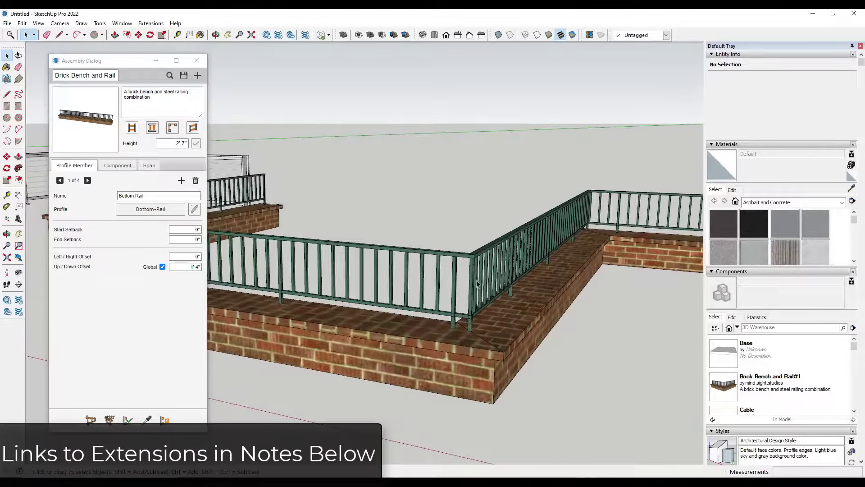
{"action": "scroll", "coordinate": [479, 283], "scroll_direction": "down", "scroll_amount": 6}
{"action": "scroll", "coordinate": [462, 286], "scroll_direction": "up", "scroll_amount": 2}
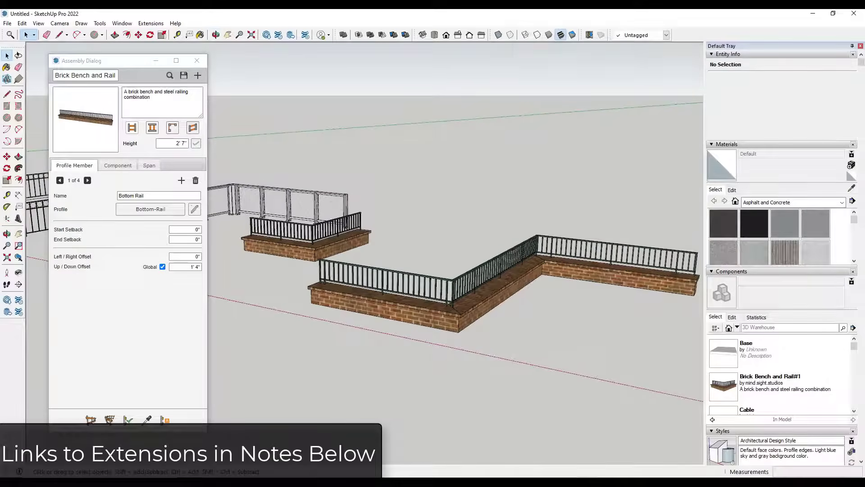